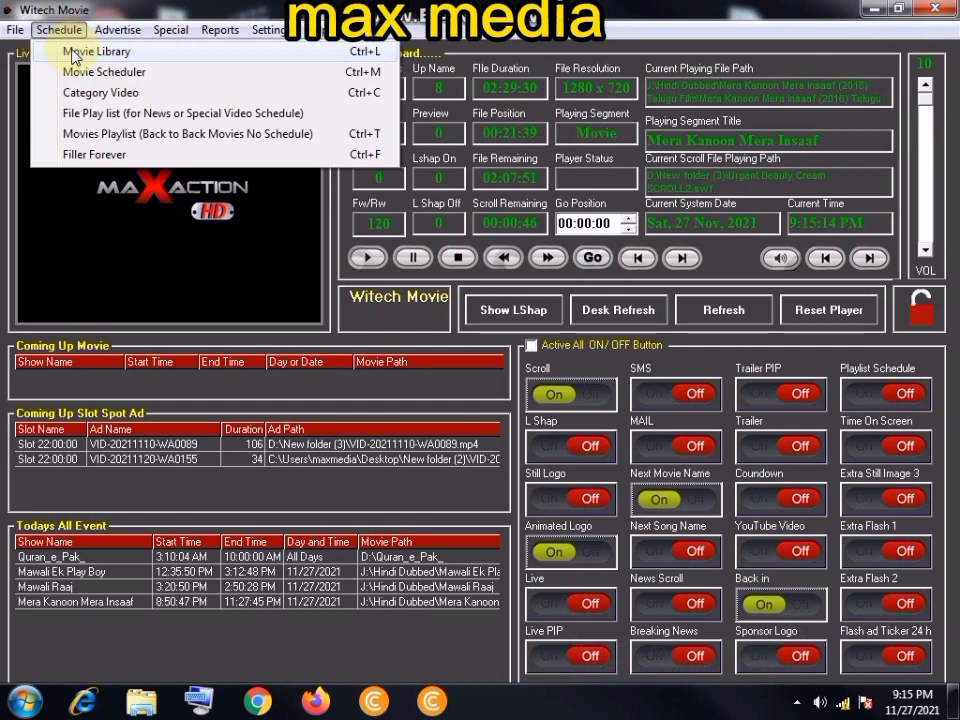
# - Open the movie library and browse New folder (2) for a single movie file
pyautogui.click(90, 52)
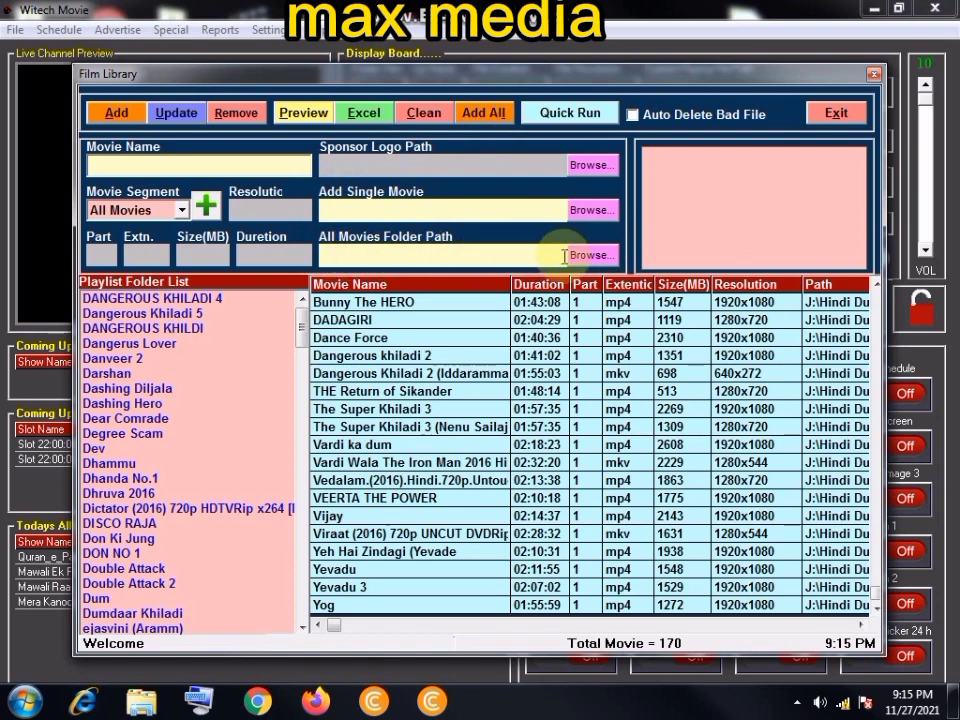
pyautogui.click(590, 211)
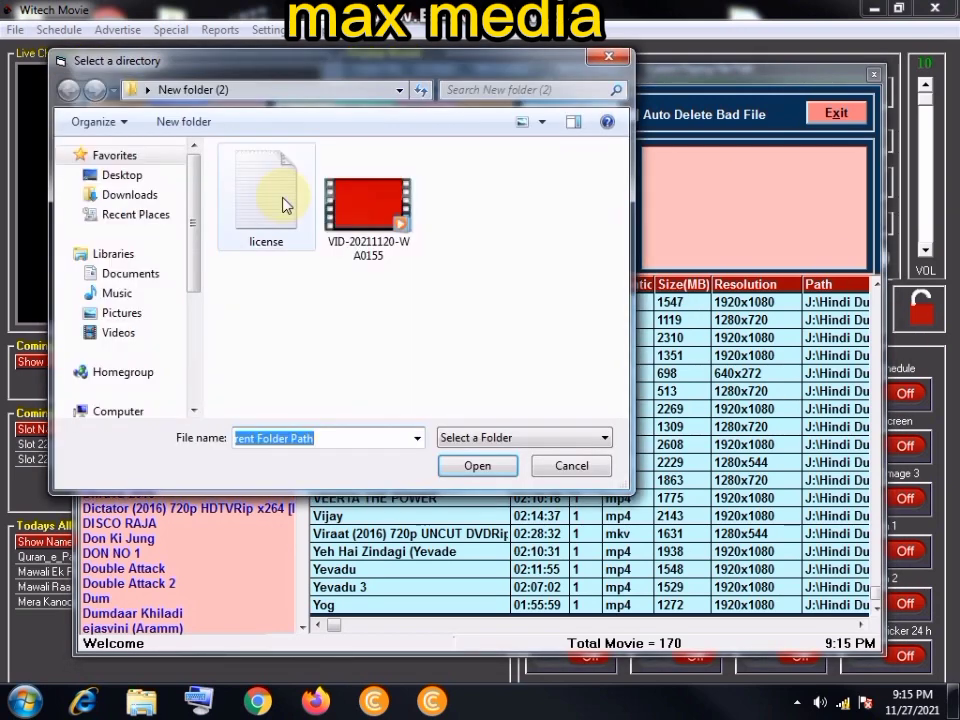
pyautogui.doubleClick(380, 203)
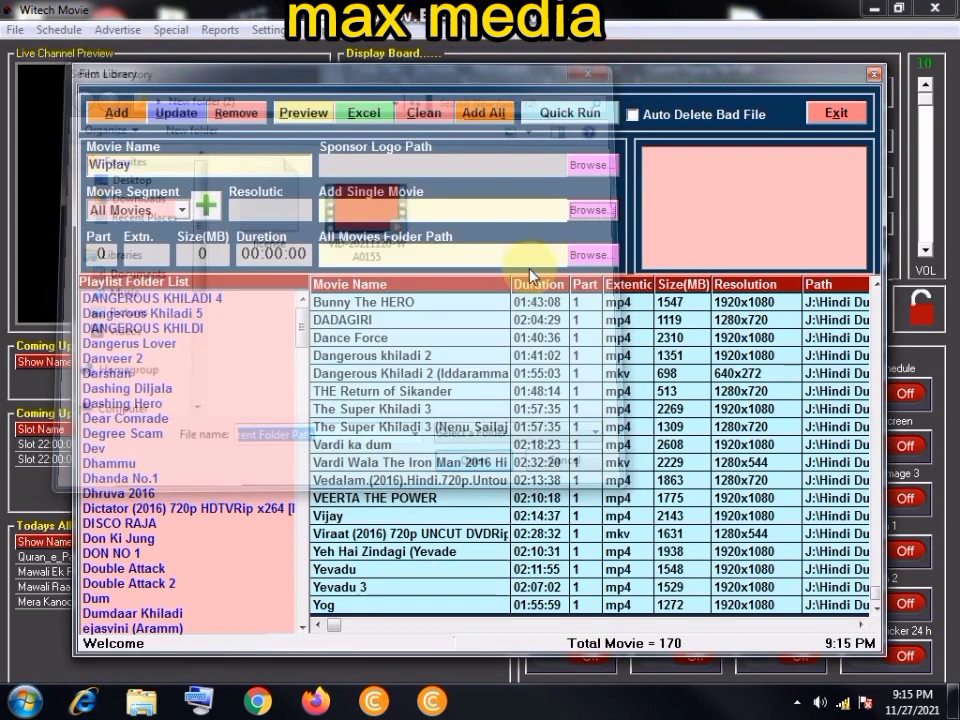
# - Browse volume D: down to New folder (6) for an all-movies folder, then cancel and close the movie library
pyautogui.click(590, 257)
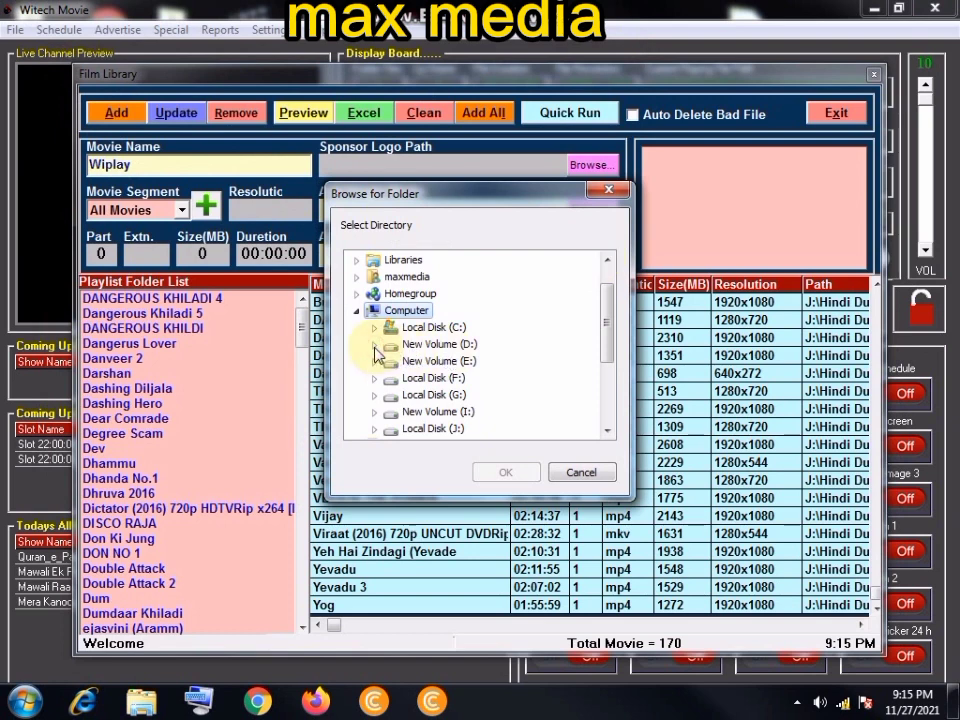
pyautogui.click(374, 344)
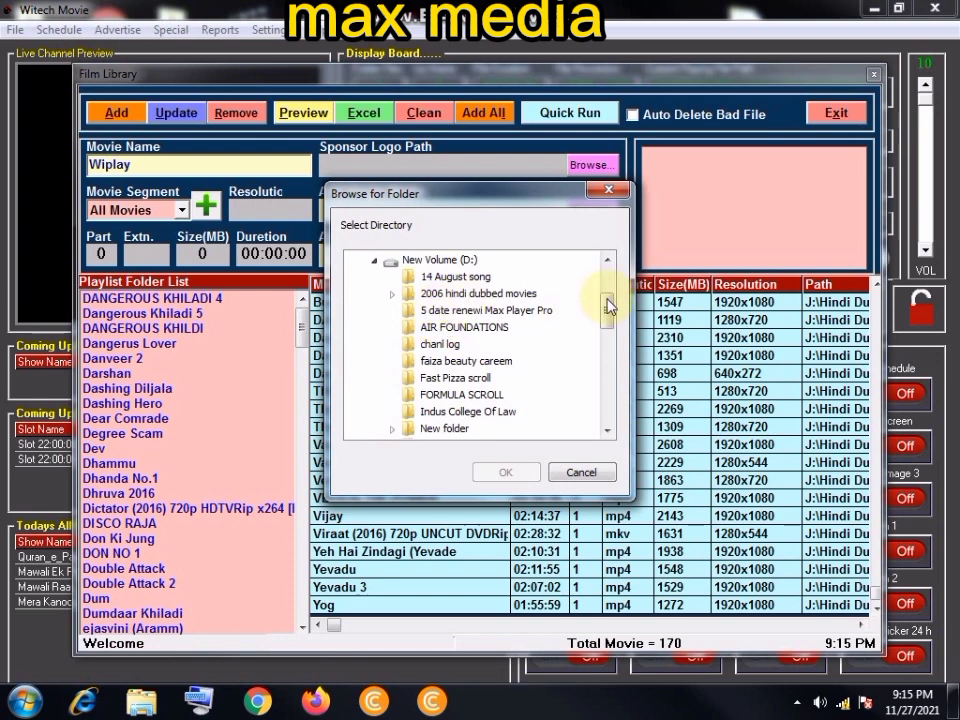
pyautogui.scroll(-2, 610, 326)
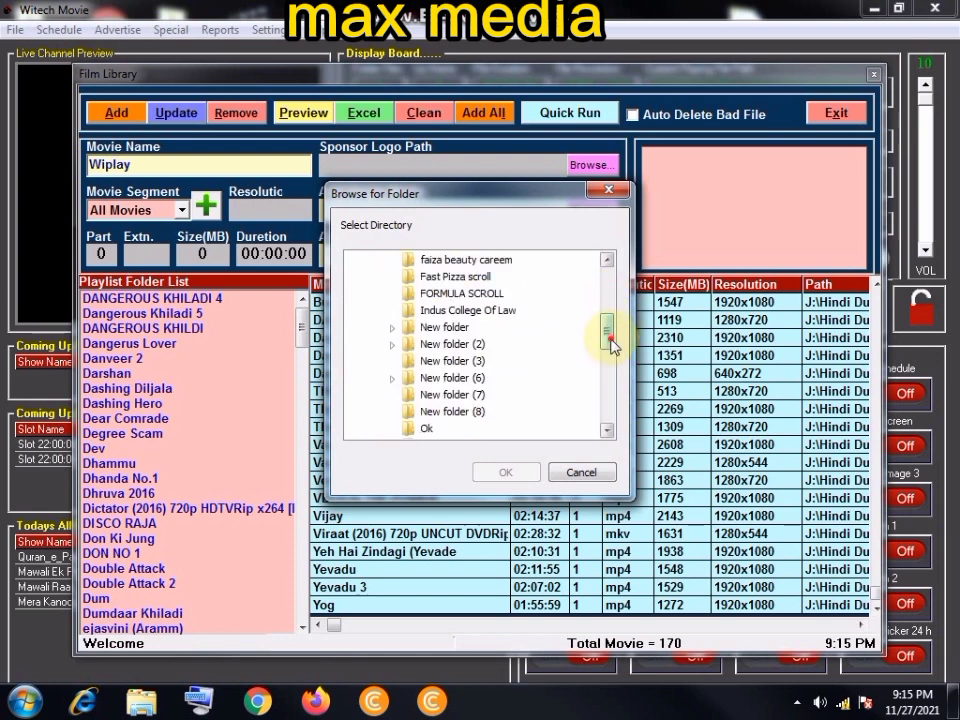
pyautogui.scroll(-1, 610, 345)
pyautogui.click(392, 344)
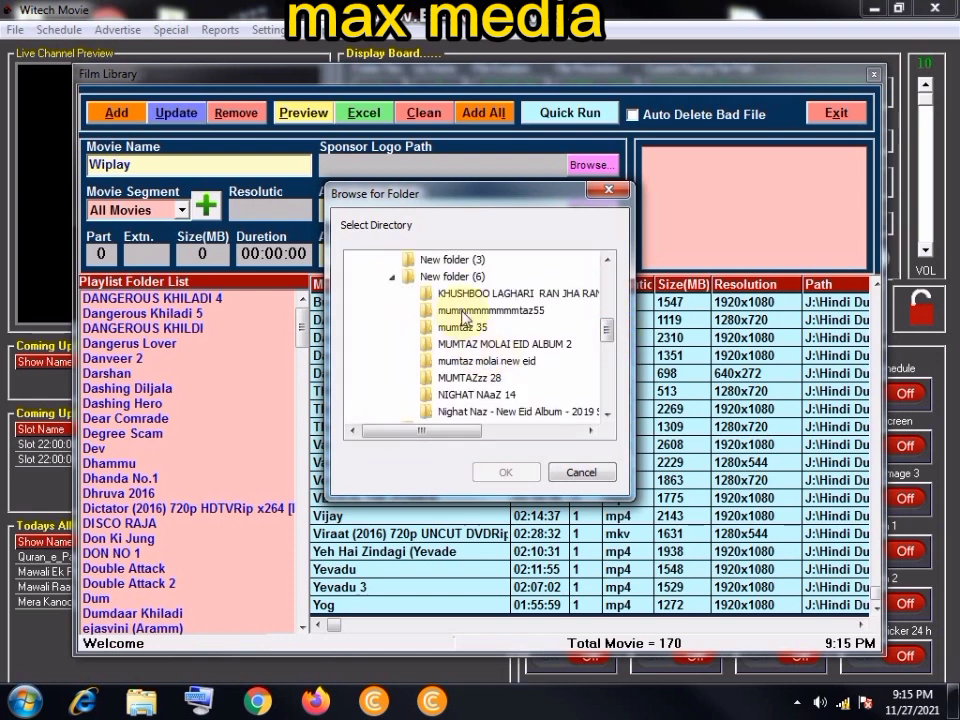
pyautogui.click(449, 295)
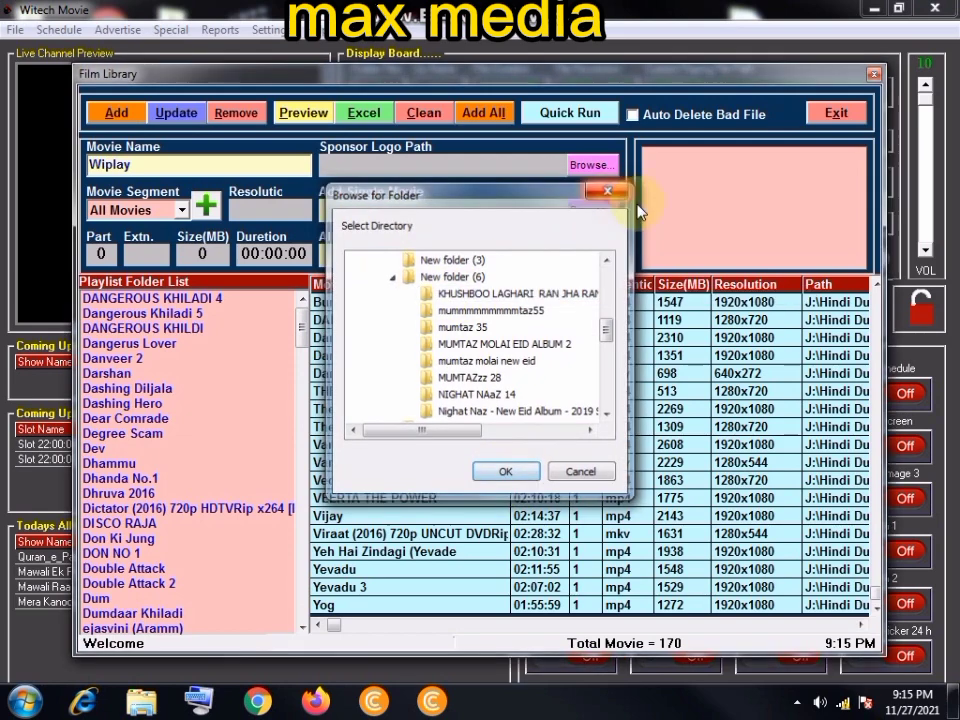
pyautogui.click(608, 190)
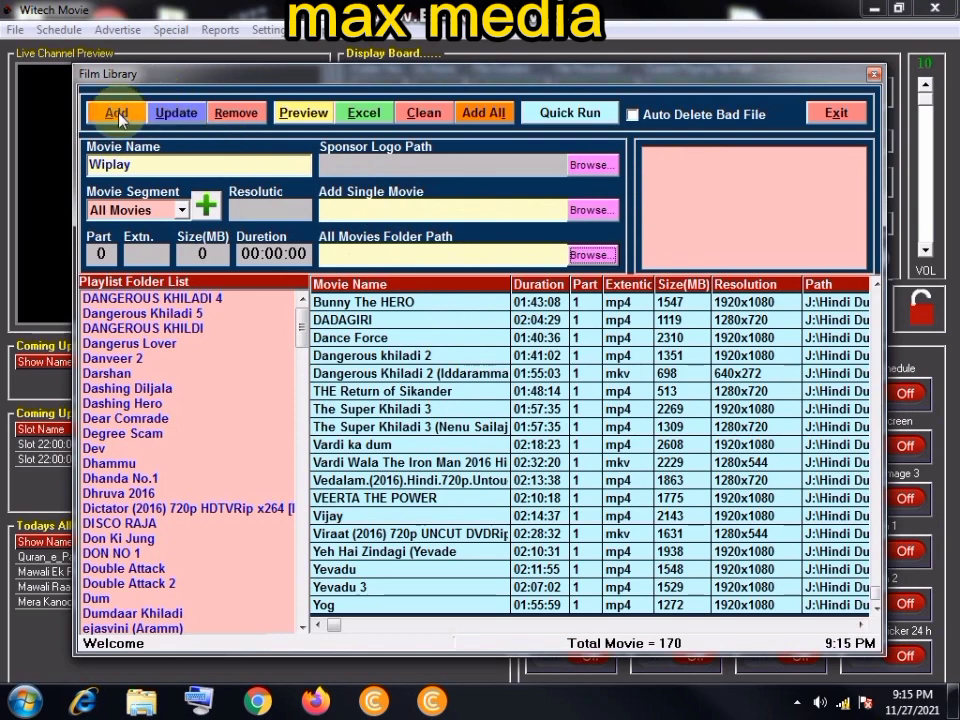
pyautogui.click(836, 112)
# - Open the movie scheduler and choose Majili from All Movies as the movie to schedule
pyautogui.click(58, 29)
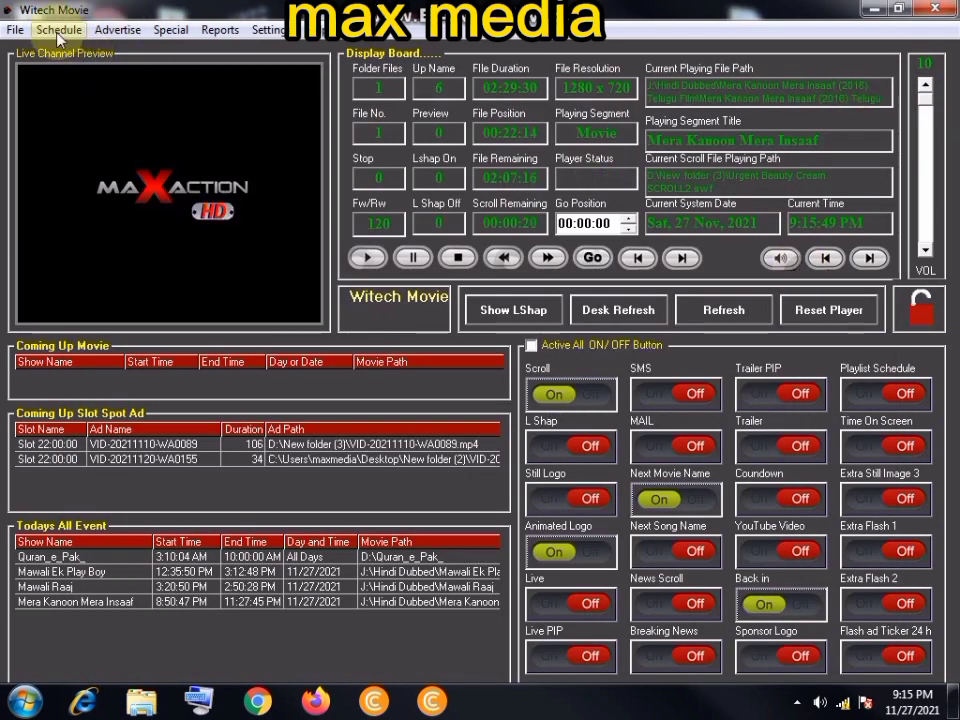
pyautogui.click(92, 74)
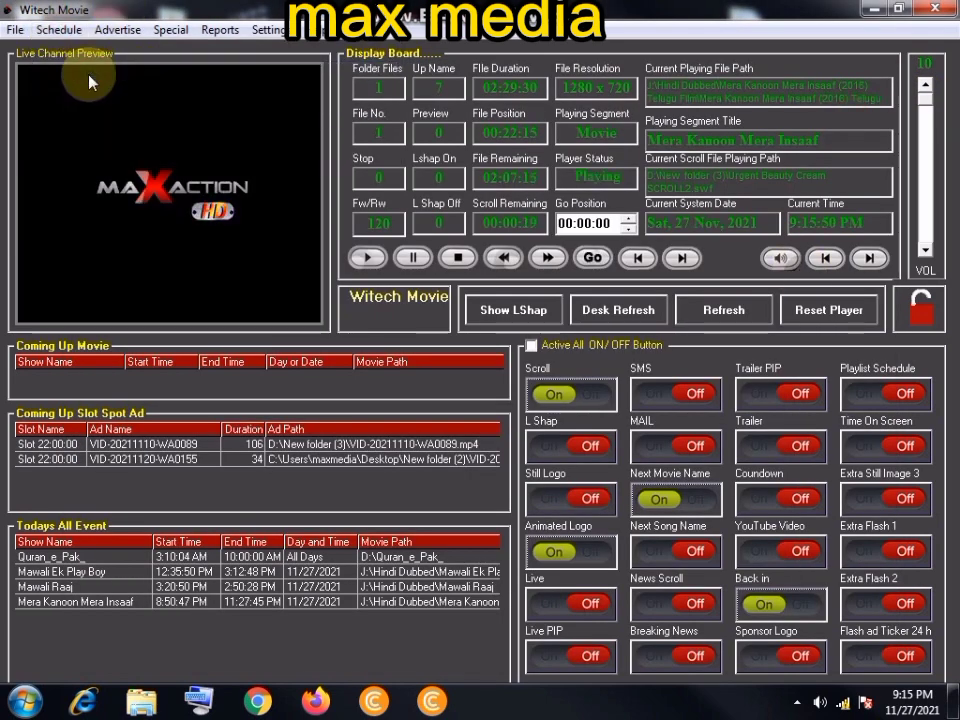
pyautogui.click(481, 165)
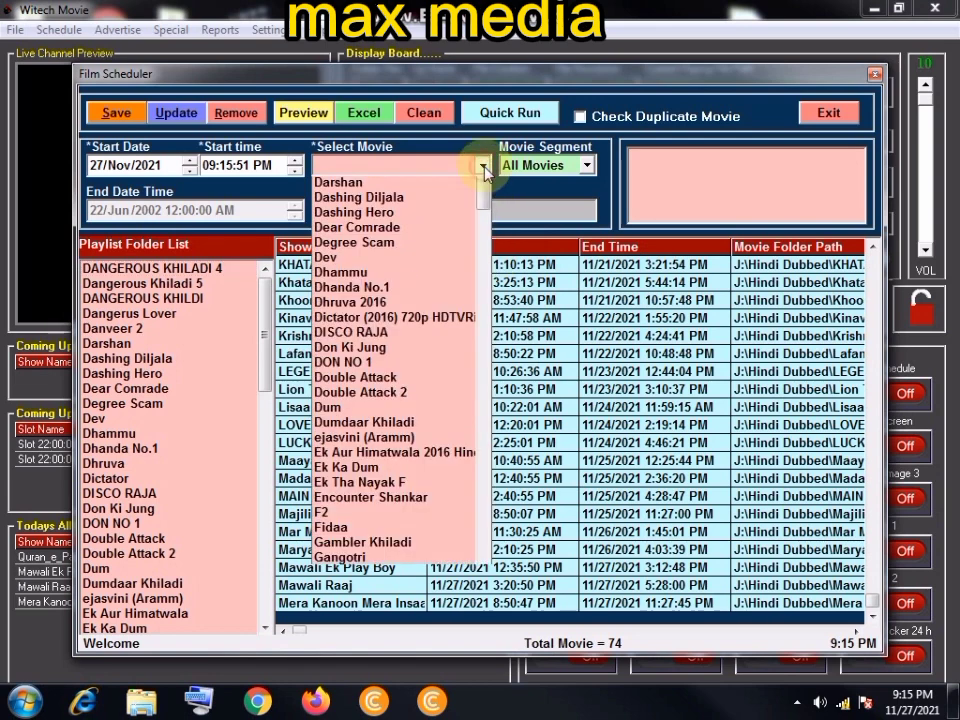
pyautogui.scroll(-8, 400, 310)
pyautogui.scroll(-12, 437, 420)
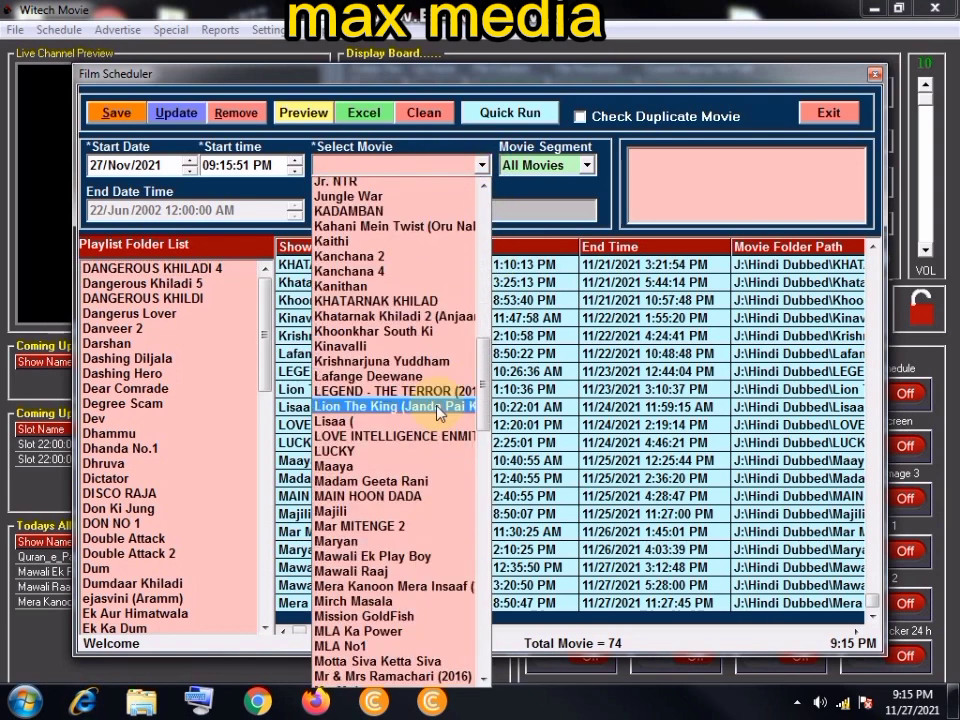
pyautogui.click(325, 286)
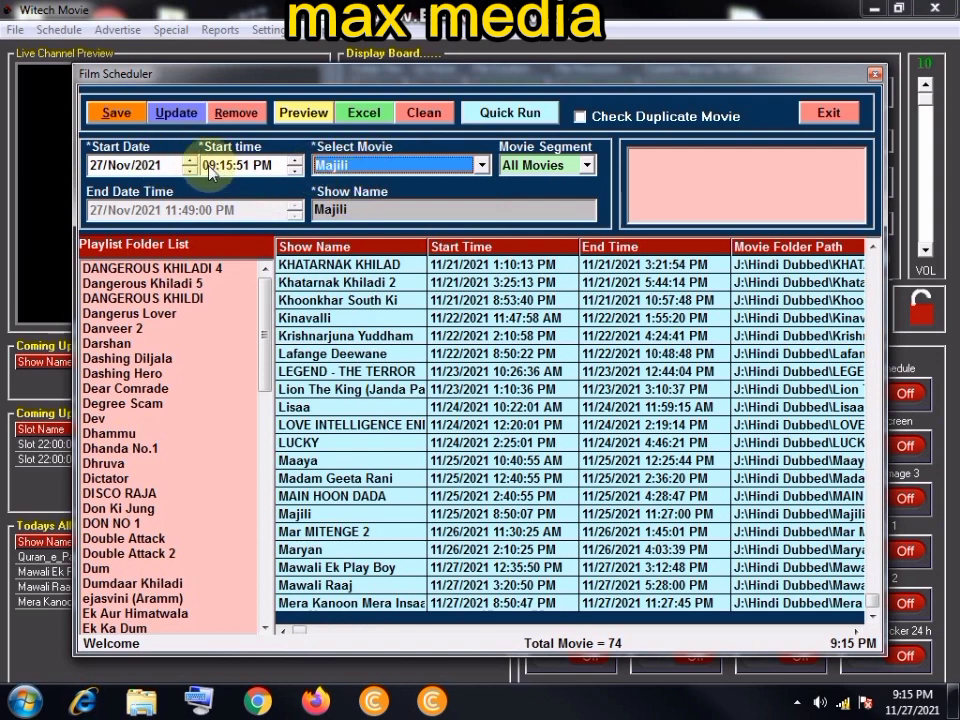
# - Set Majili's start time to 11:30:51 PM and close the scheduler without saving
pyautogui.click(210, 167)
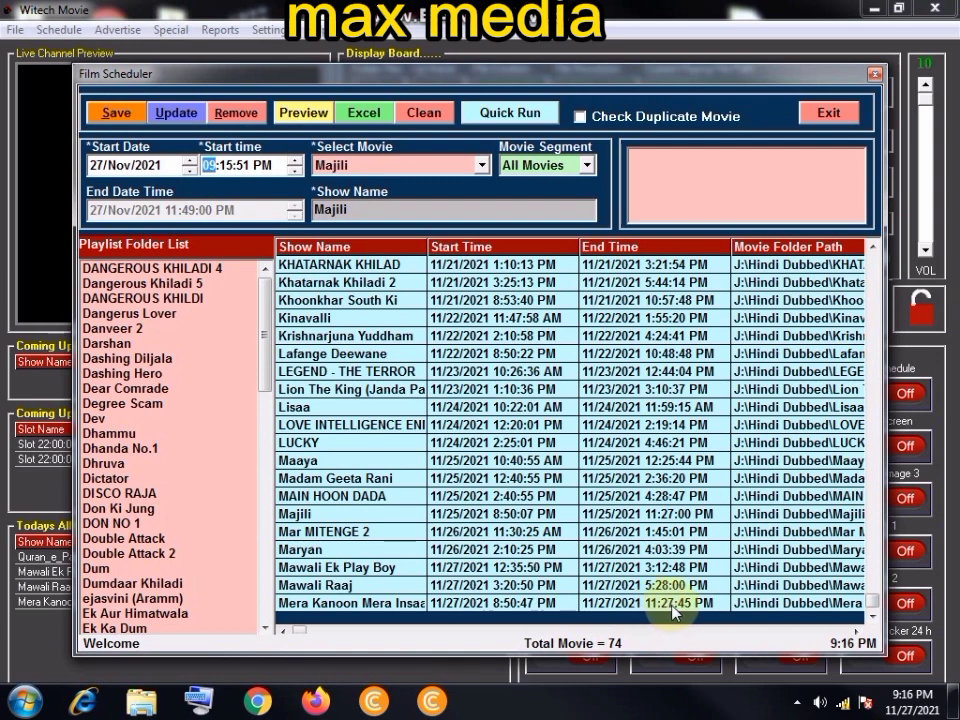
pyautogui.click(295, 162)
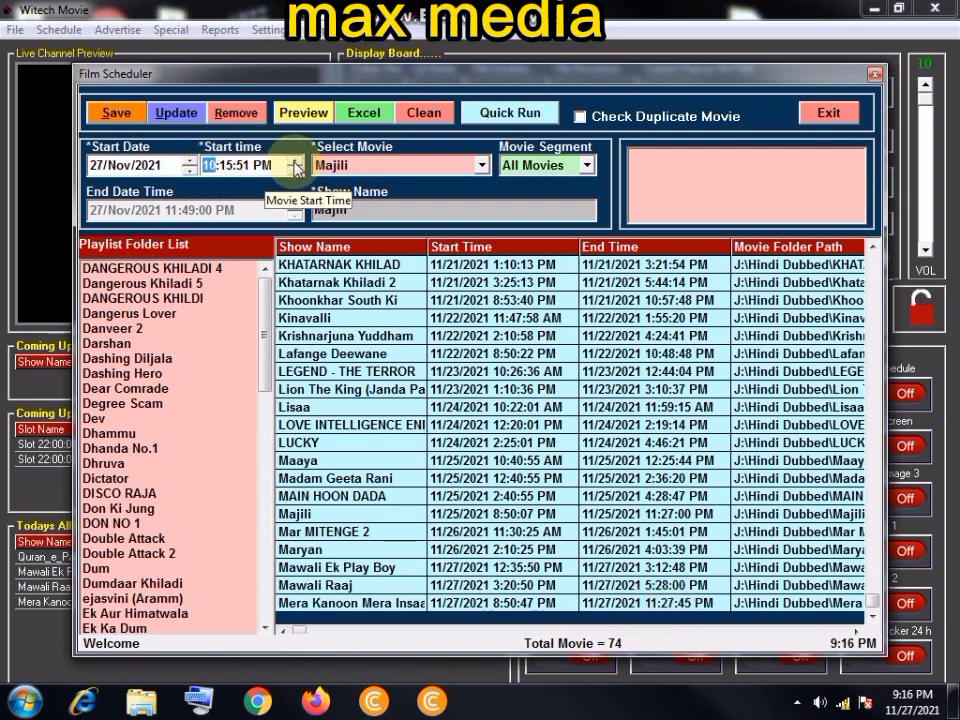
pyautogui.click(228, 165)
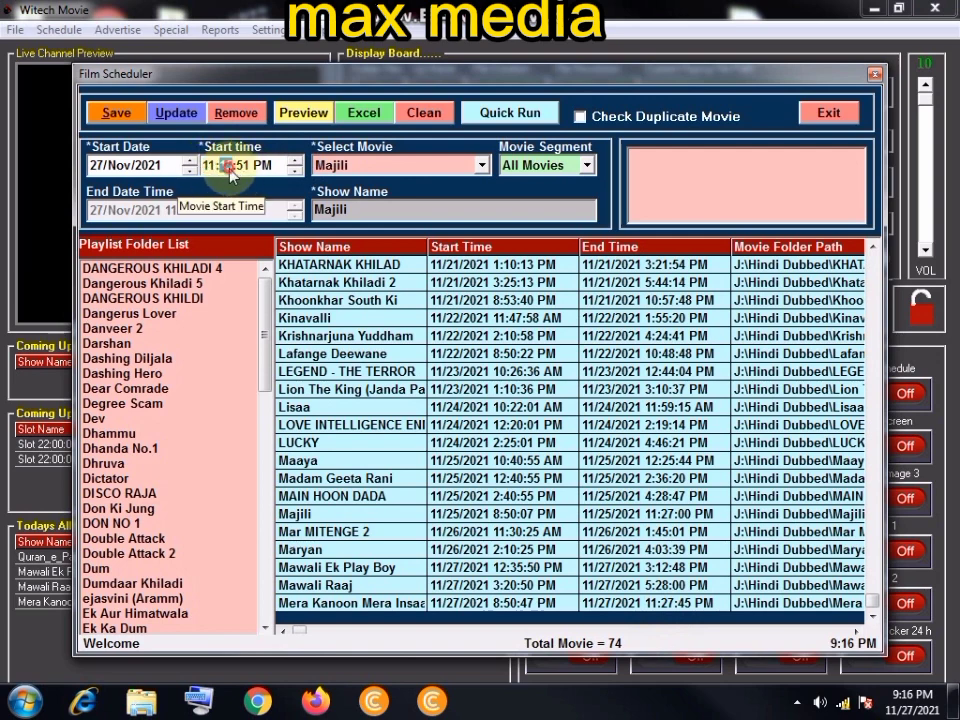
pyautogui.click(294, 170)
pyautogui.click(294, 170)
pyautogui.click(296, 161)
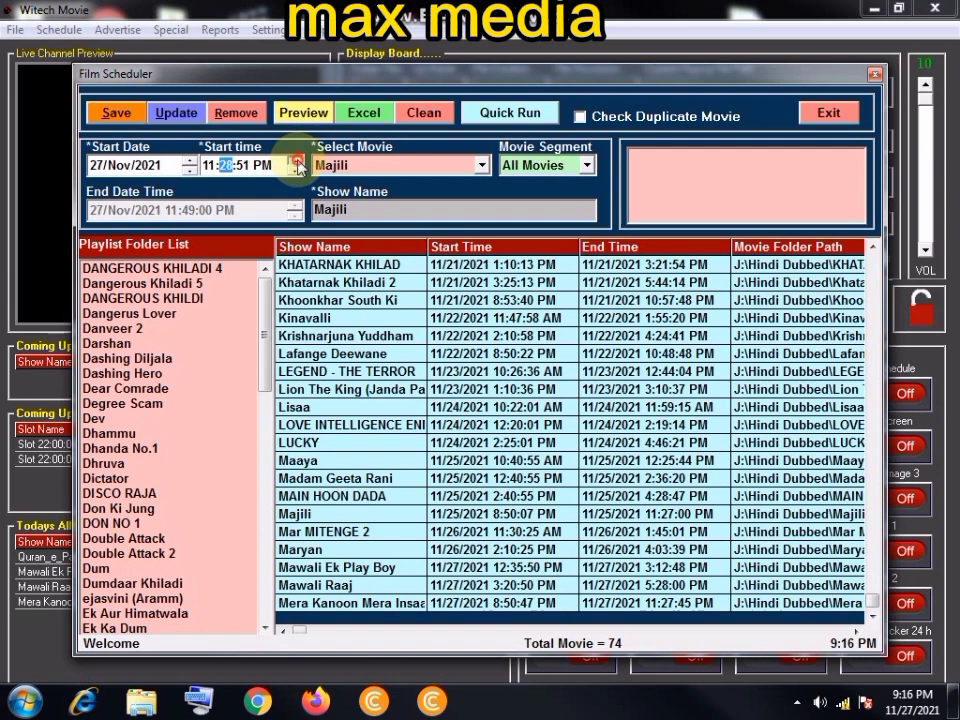
pyautogui.click(297, 160)
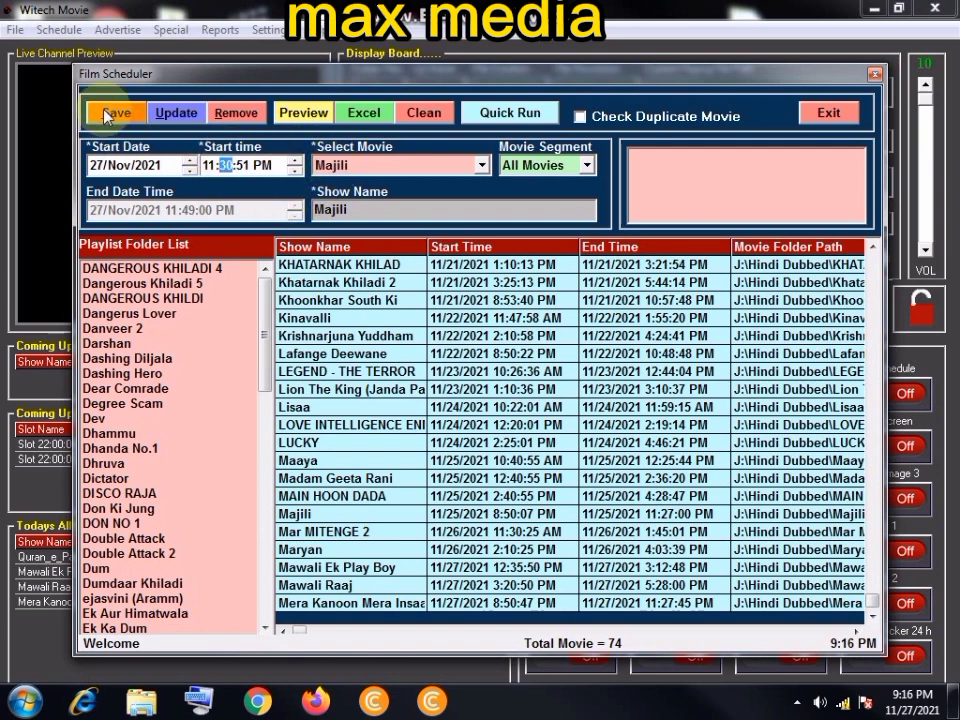
pyautogui.scroll(-10, 261, 407)
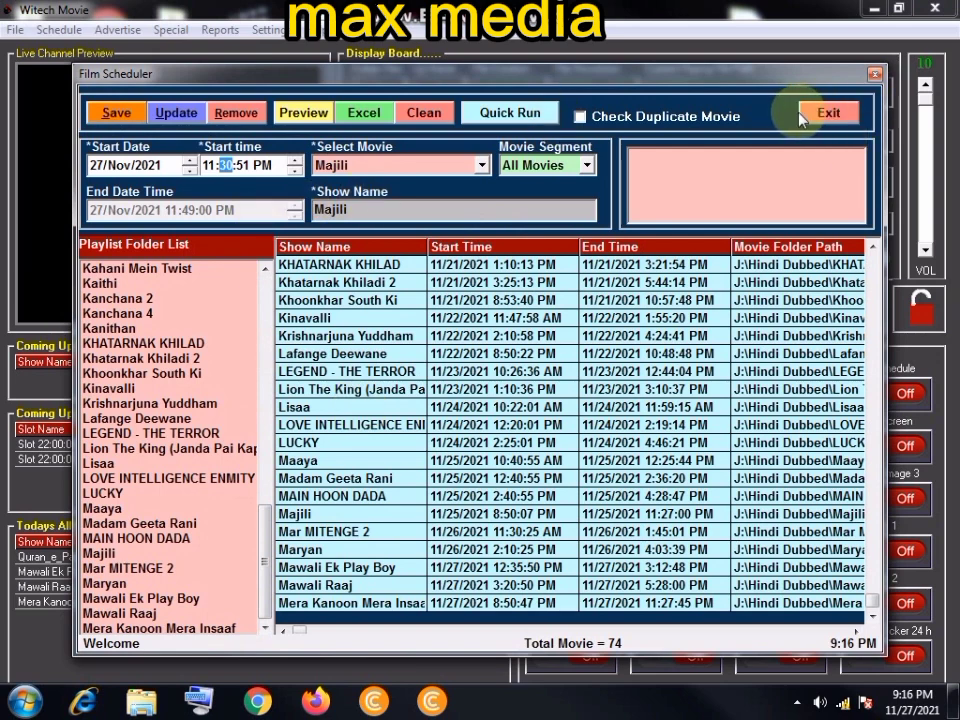
pyautogui.click(825, 118)
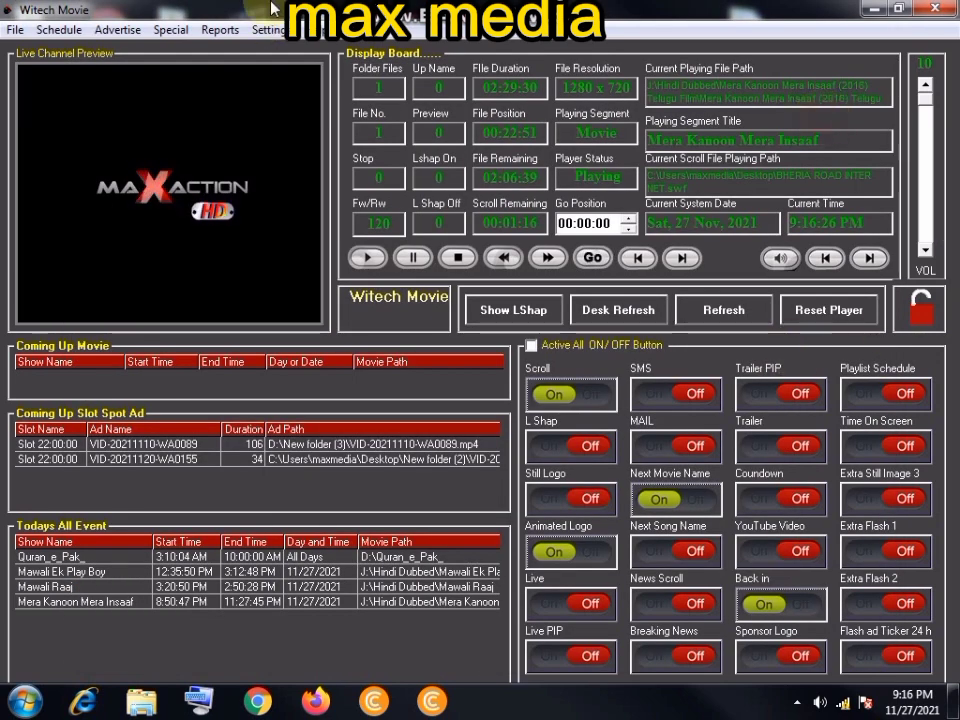
# - Open the spot ad schedule and preview the video of the expired ad VID-20210825-WA0064
pyautogui.click(102, 30)
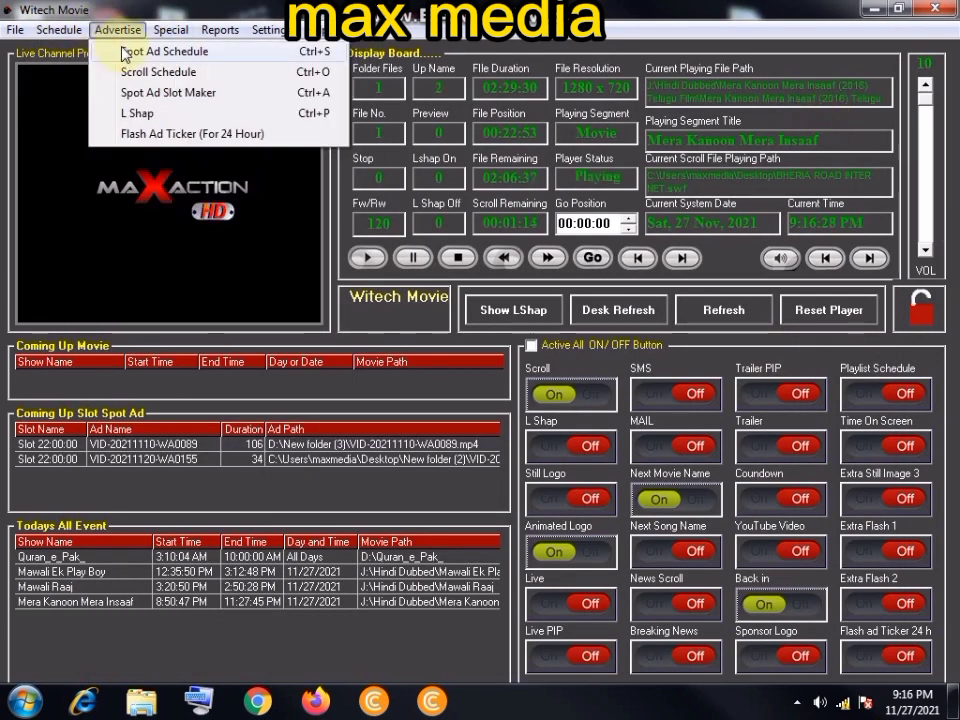
pyautogui.click(128, 51)
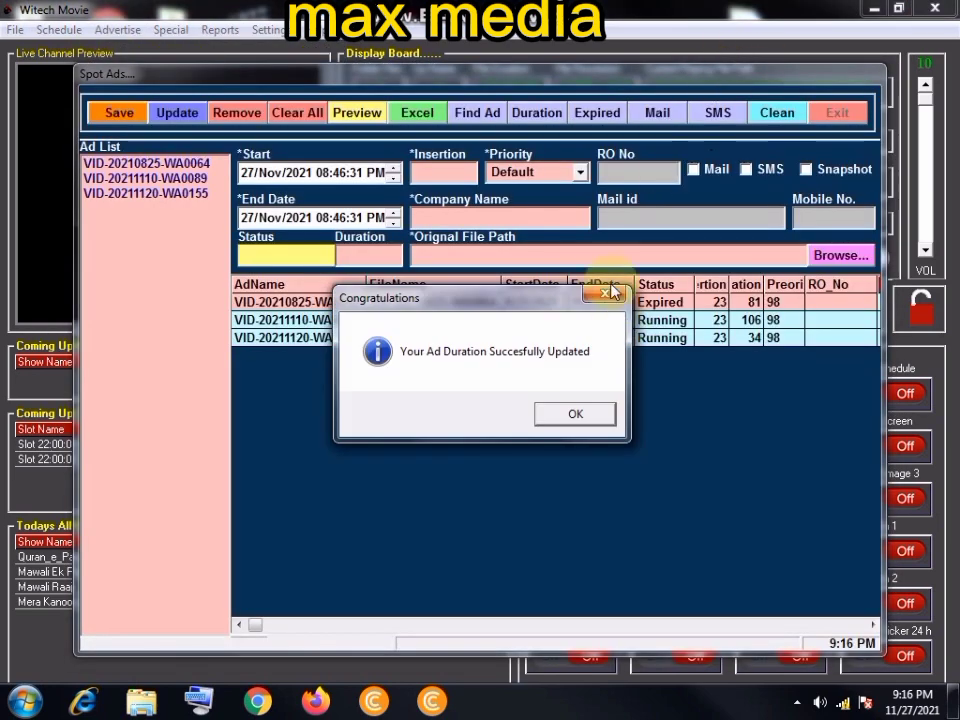
pyautogui.click(580, 416)
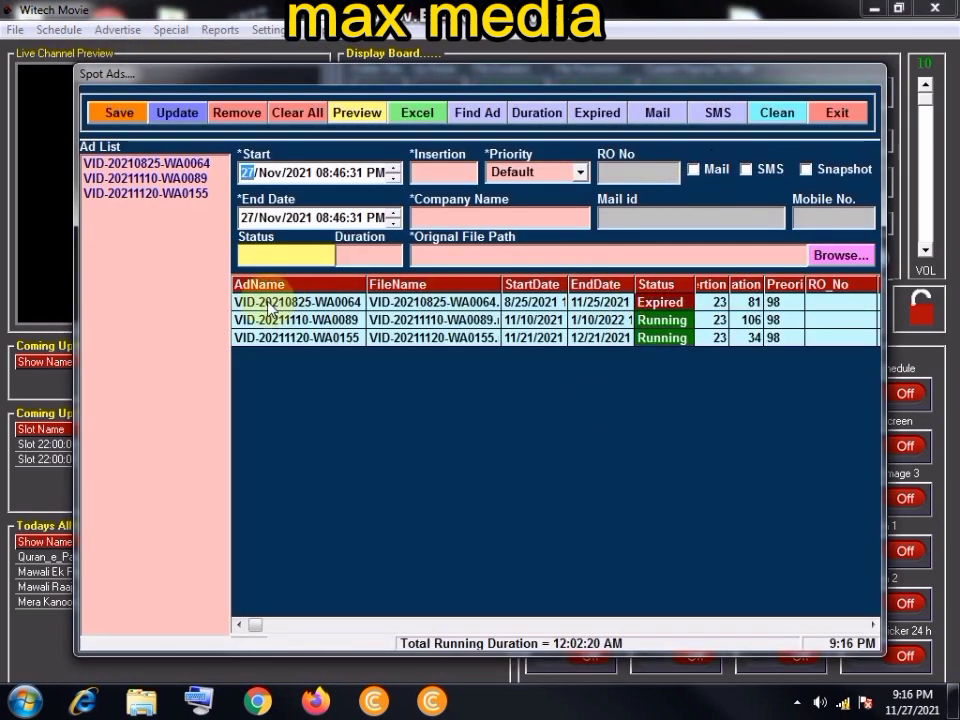
pyautogui.click(152, 166)
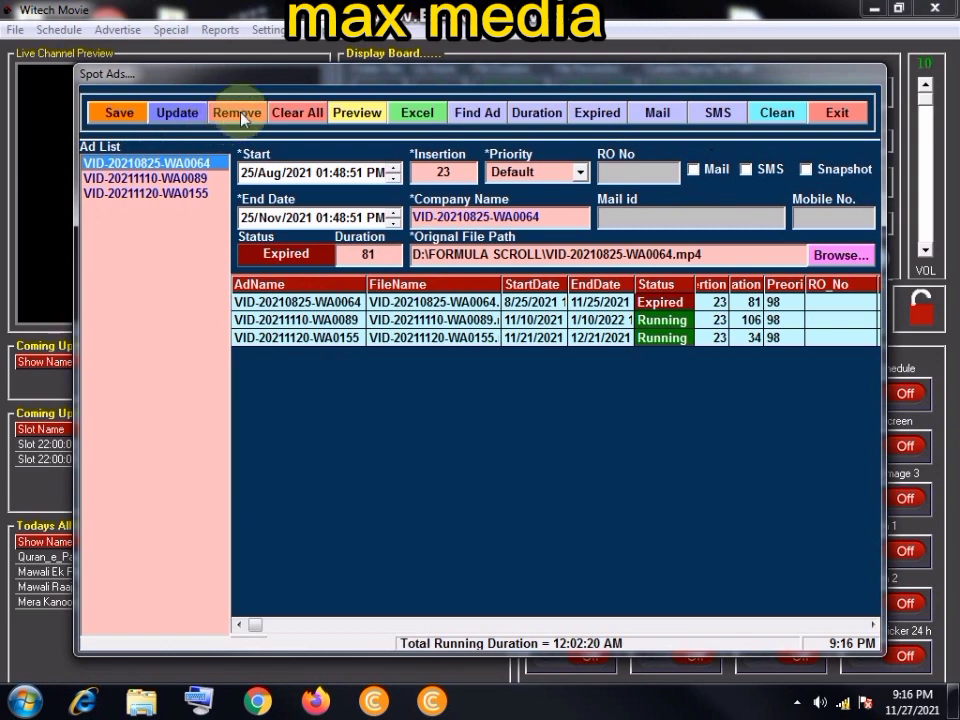
pyautogui.click(343, 114)
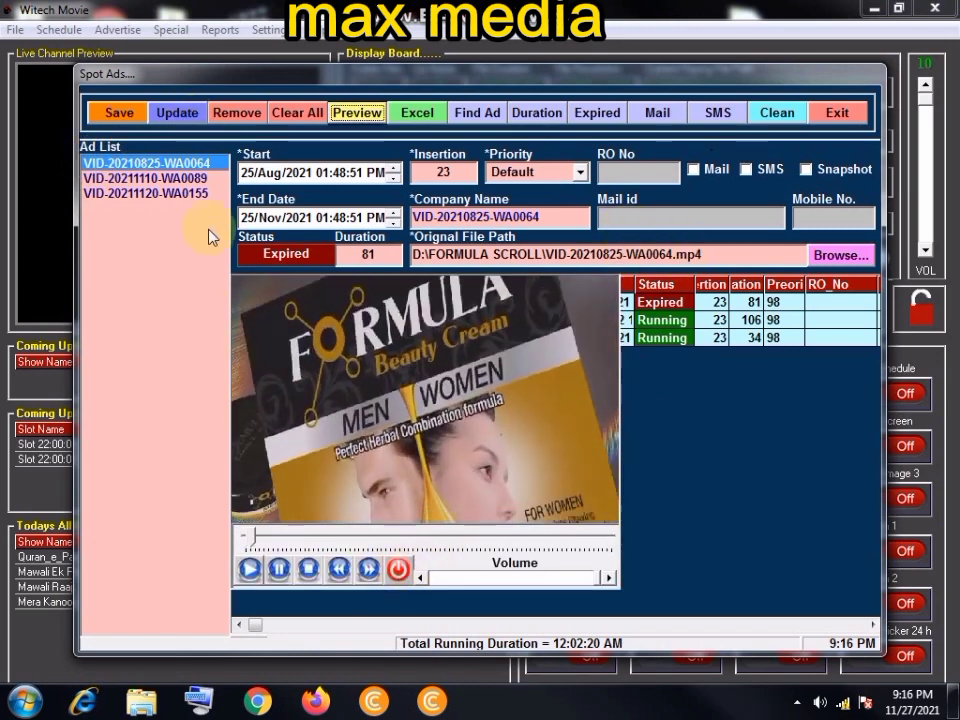
pyautogui.click(298, 168)
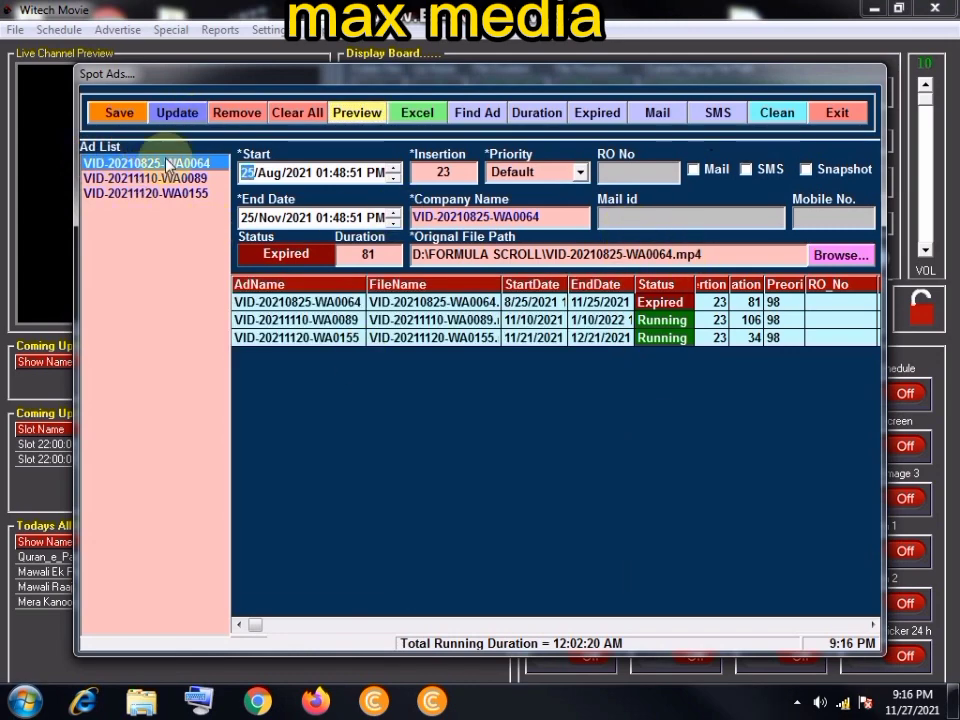
# - Remove the expired ad VID-20210825-WA0064 from the spot ads and close the ad schedule
pyautogui.click(245, 112)
pyautogui.click(490, 413)
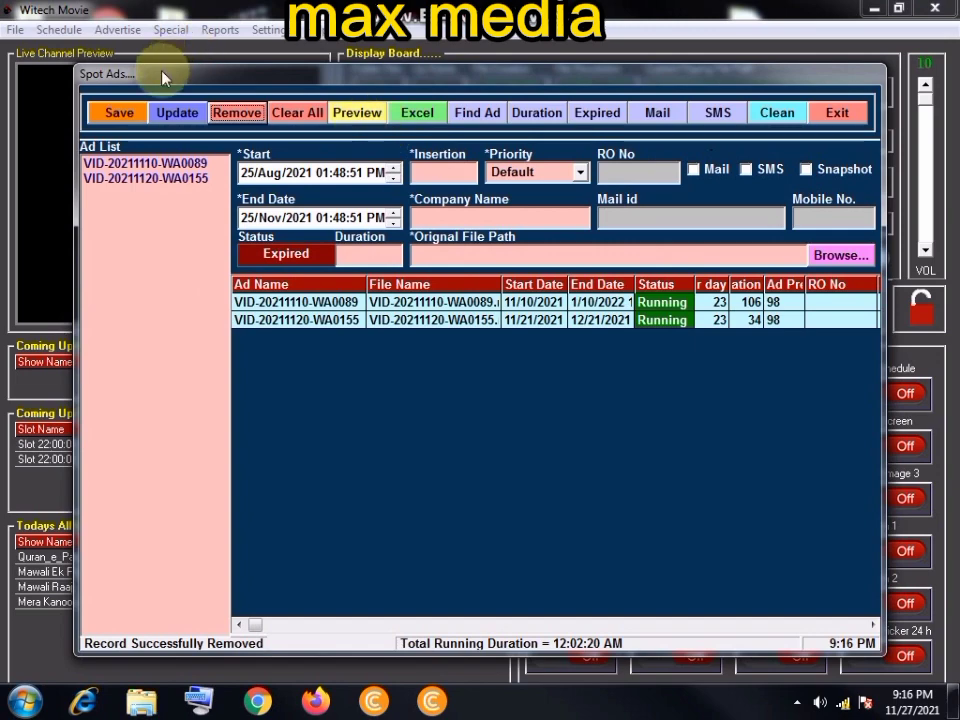
pyautogui.press('Escape')
# - Reopen the spot ad schedule and load the video VID-20211120-WA0155 from New folder (2) as the ad file
pyautogui.click(108, 34)
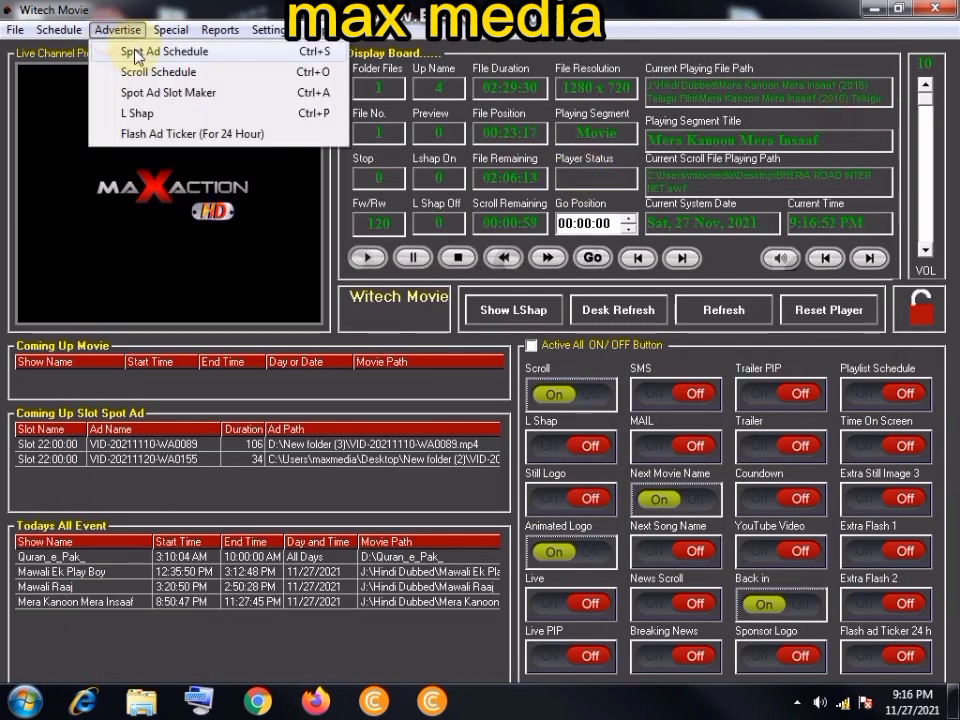
pyautogui.click(115, 48)
pyautogui.click(840, 257)
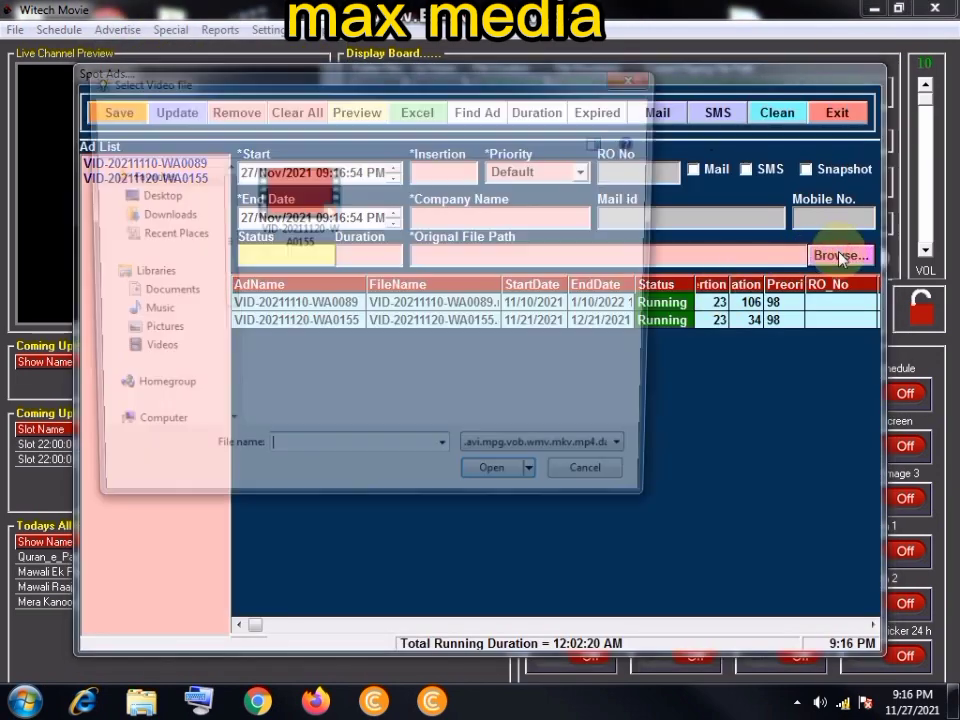
pyautogui.click(278, 207)
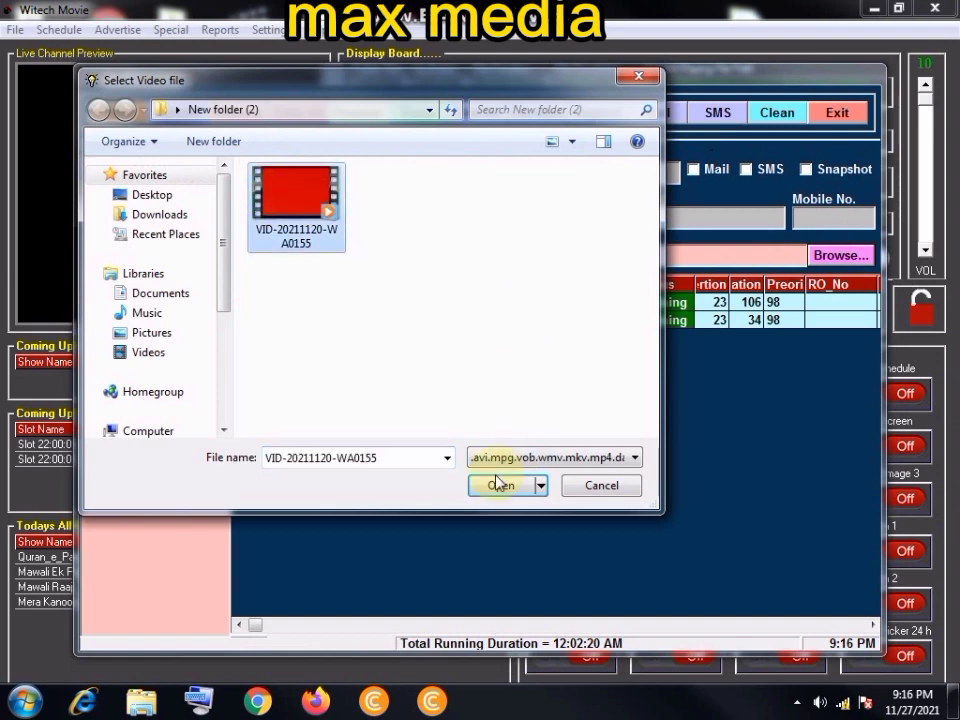
pyautogui.doubleClick(278, 176)
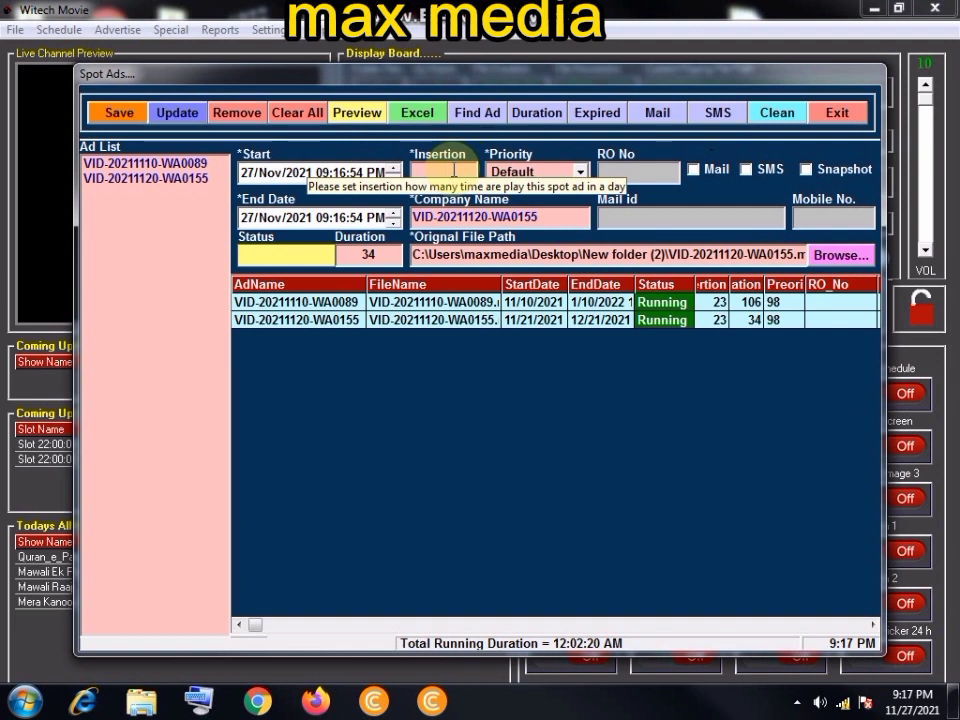
# - Set the ad's daily insertions to 23 and try to save the spot ad
pyautogui.click(453, 171)
pyautogui.write('3')
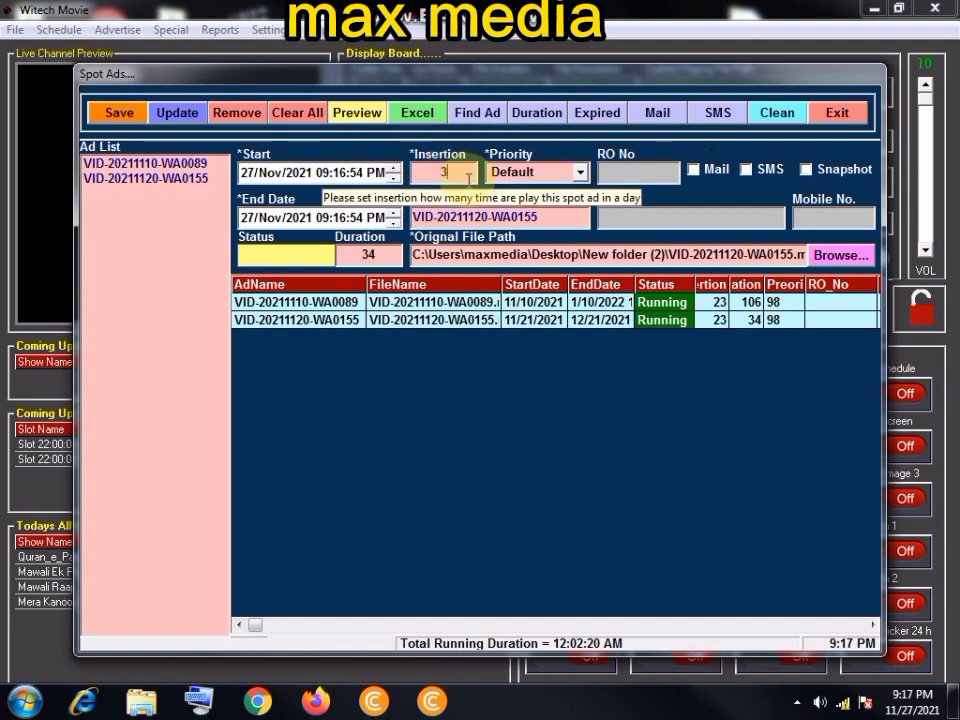
pyautogui.press('BackSpace')
pyautogui.write('2')
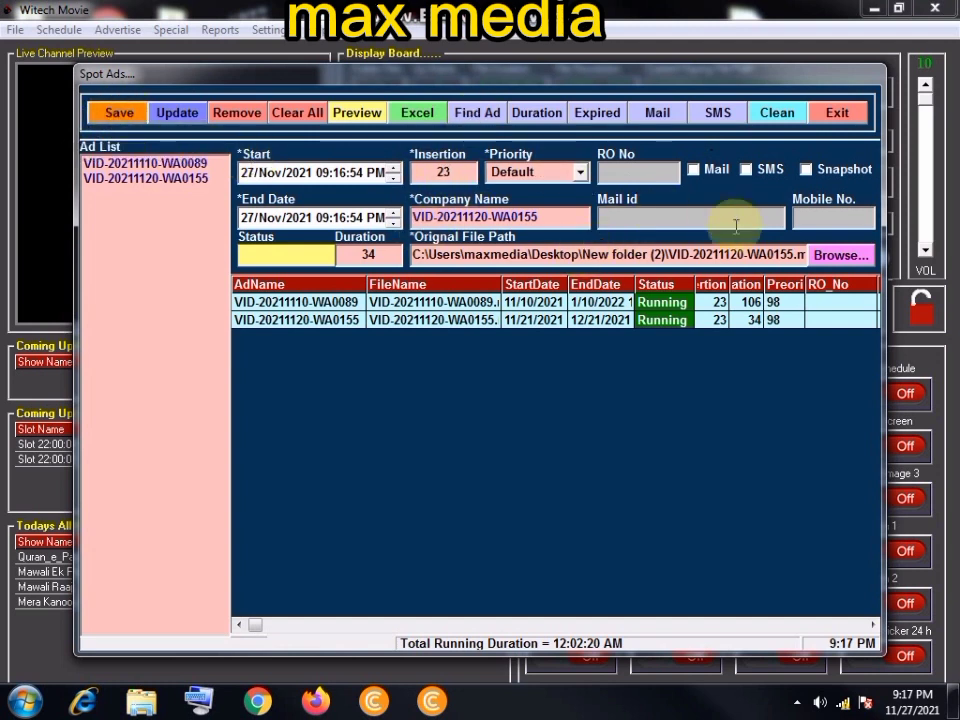
pyautogui.click(119, 113)
pyautogui.click(620, 293)
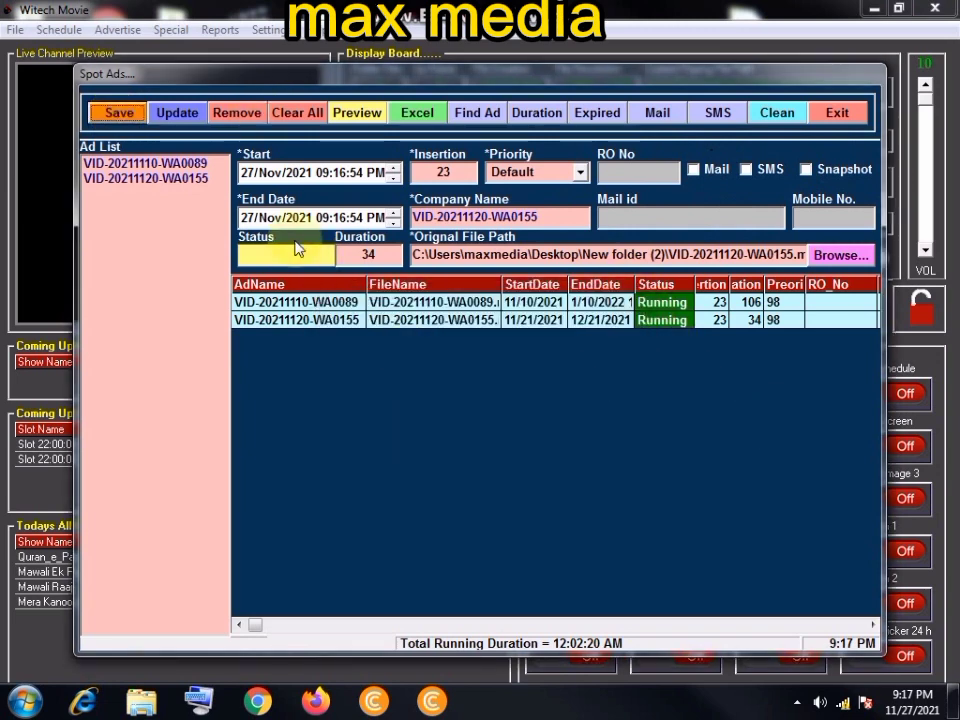
# - Set the spot ad's end date to 27/Dec/2021, try to save it, and close the ad schedule
pyautogui.click(268, 217)
pyautogui.click(394, 212)
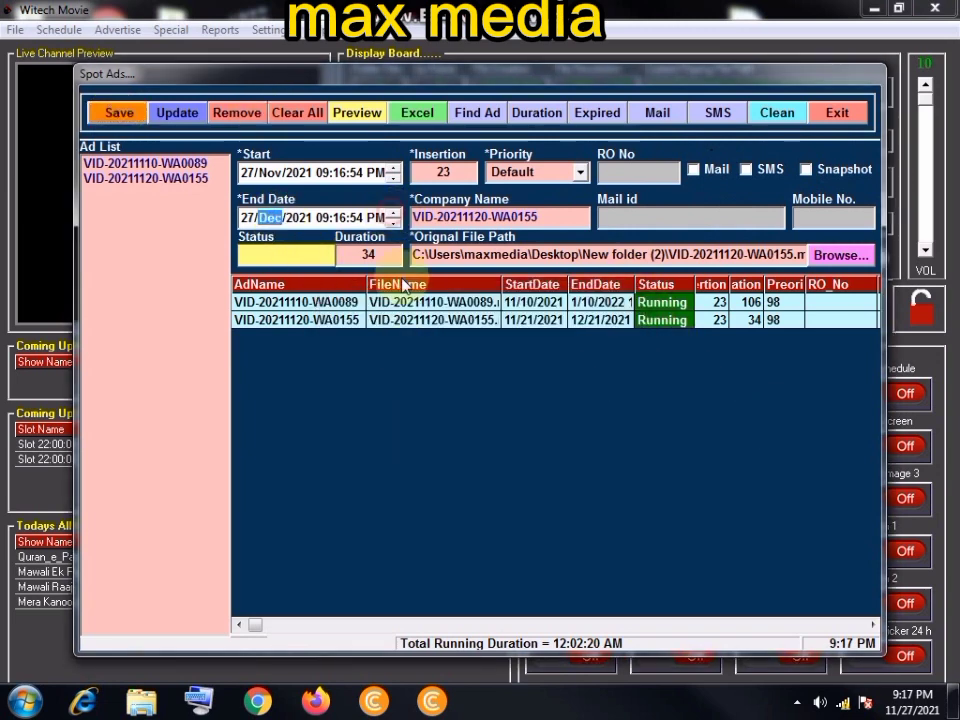
pyautogui.click(119, 113)
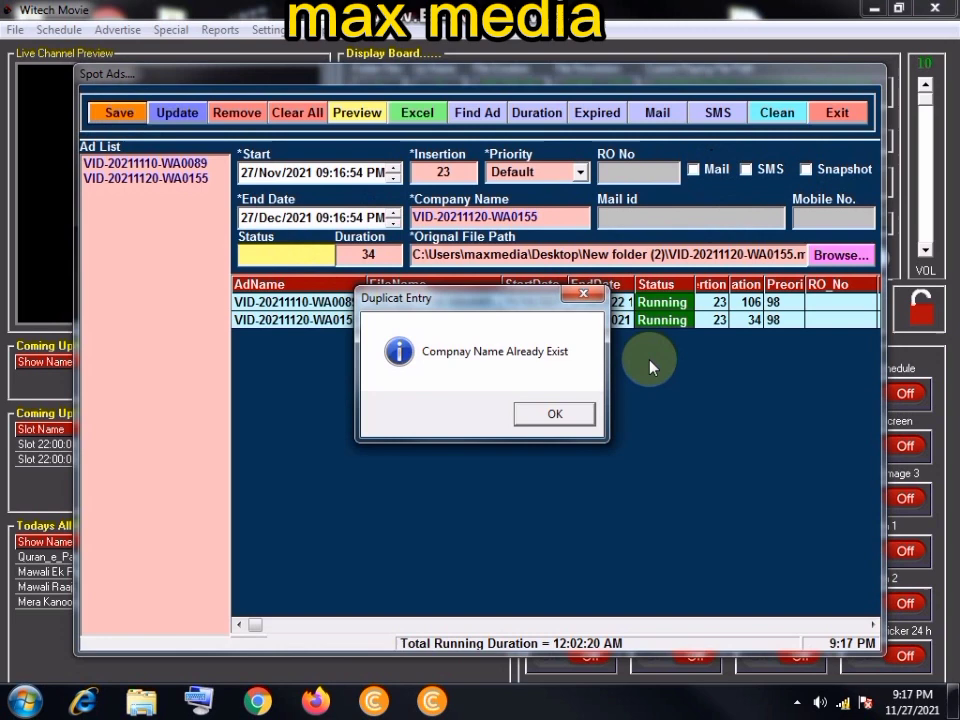
pyautogui.click(582, 294)
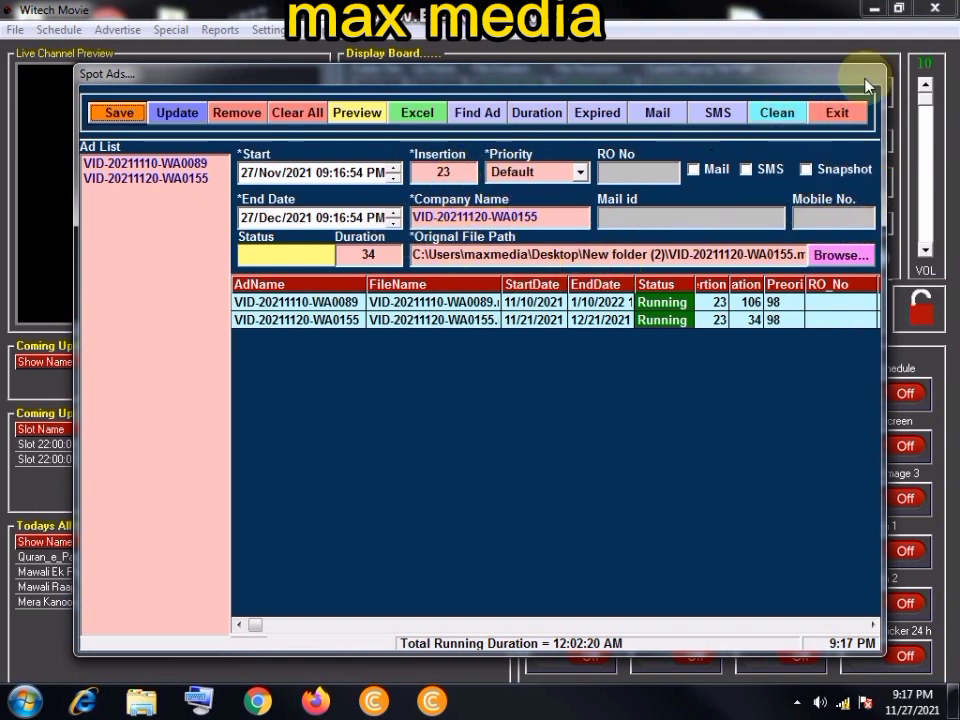
pyautogui.click(839, 113)
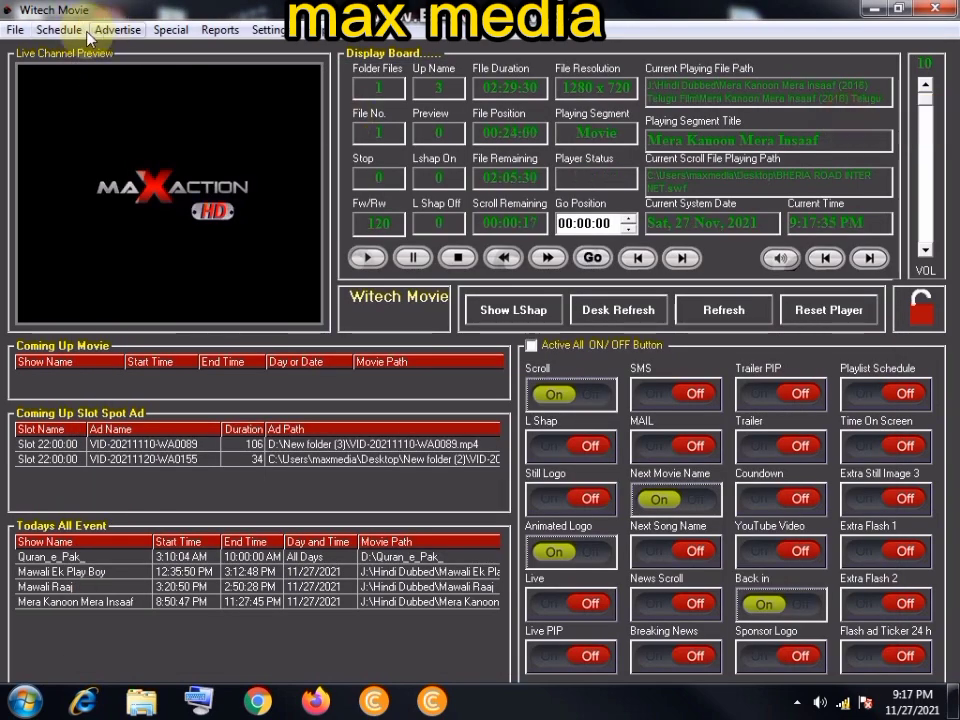
pyautogui.click(84, 30)
pyautogui.click(111, 72)
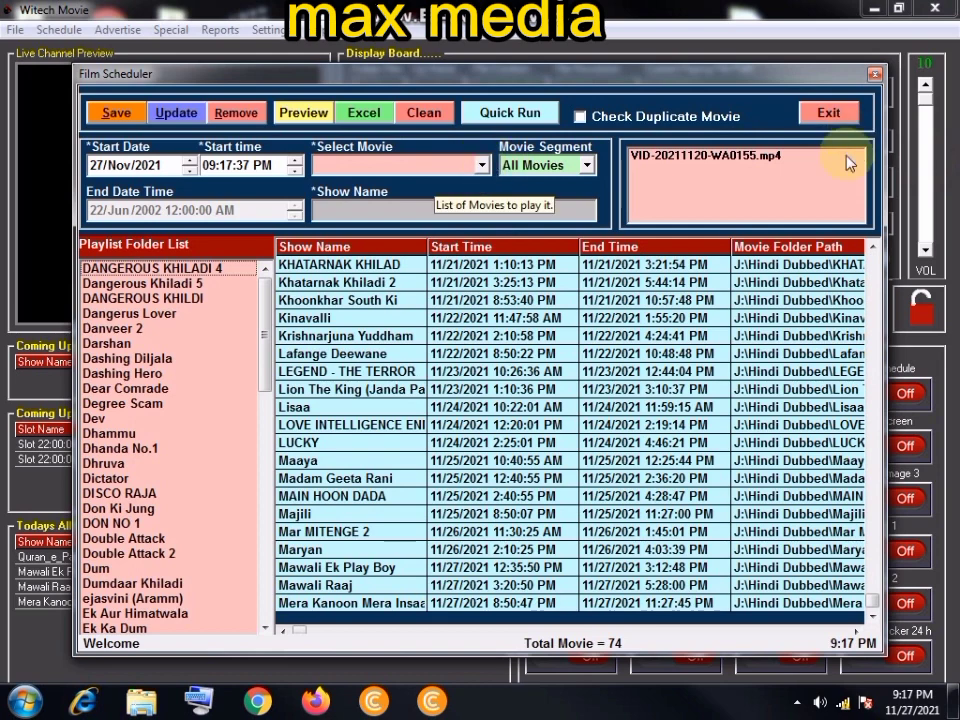
pyautogui.click(828, 112)
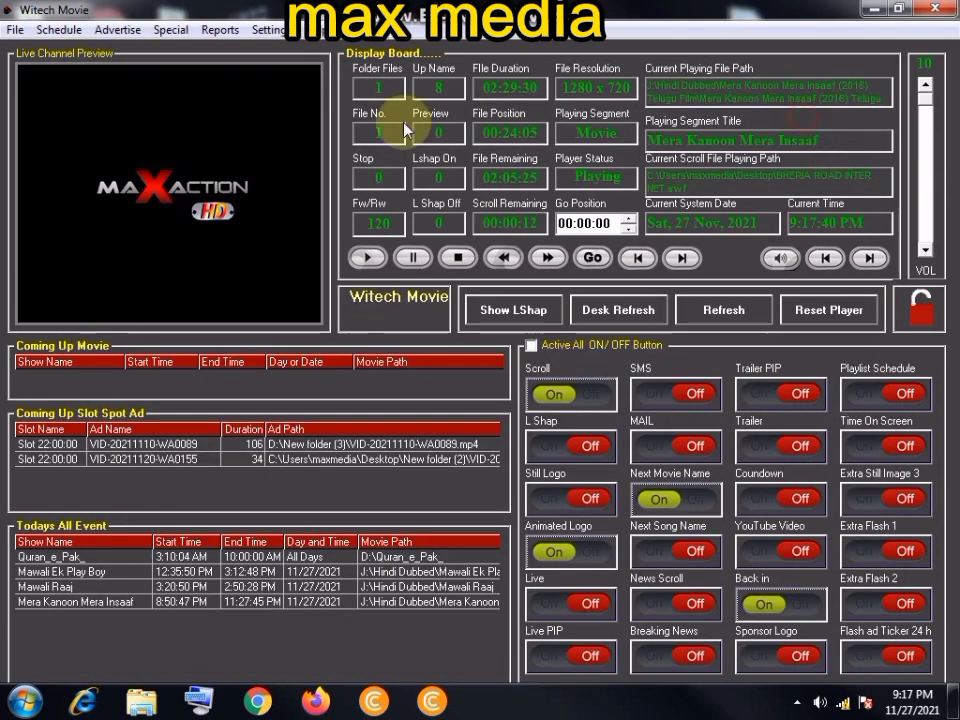
# - Open the scroll ad schedule and start choosing a scroll file
pyautogui.click(117, 30)
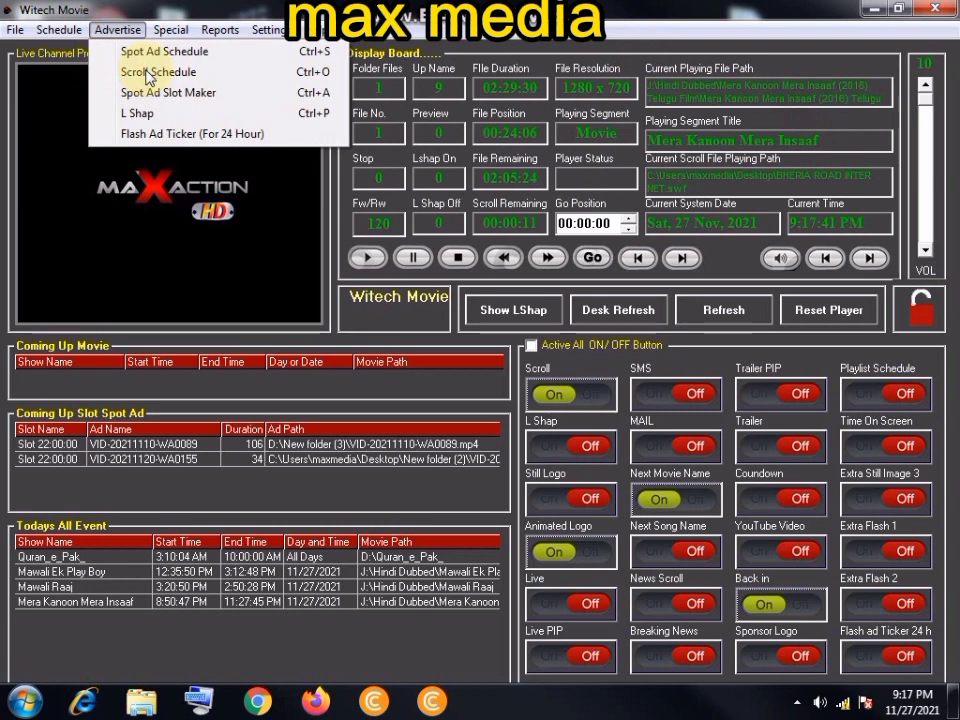
pyautogui.click(148, 73)
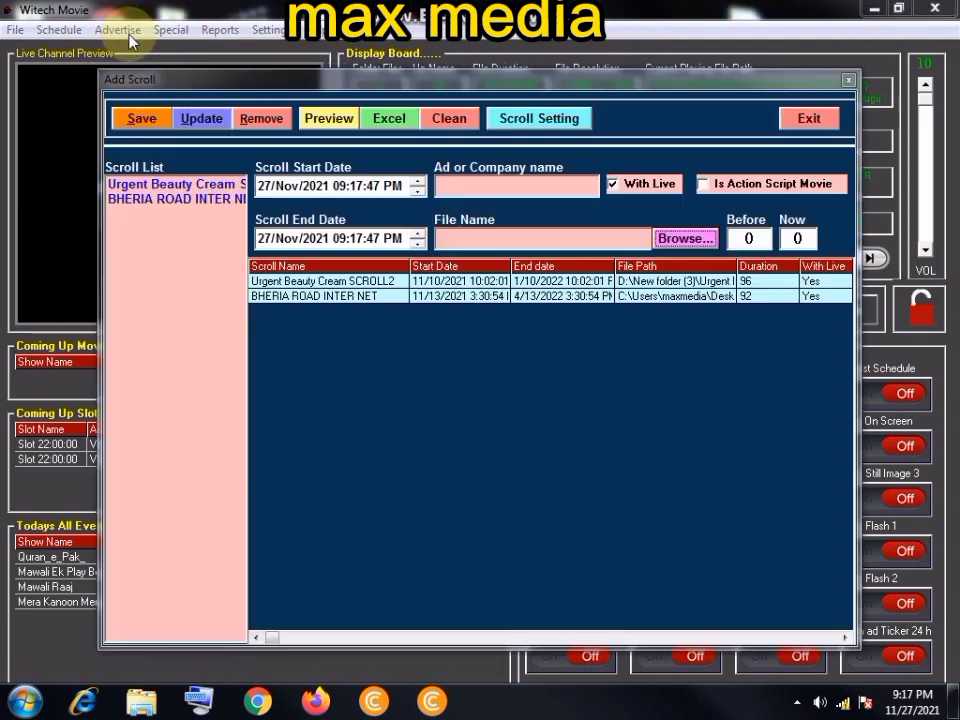
pyautogui.click(674, 240)
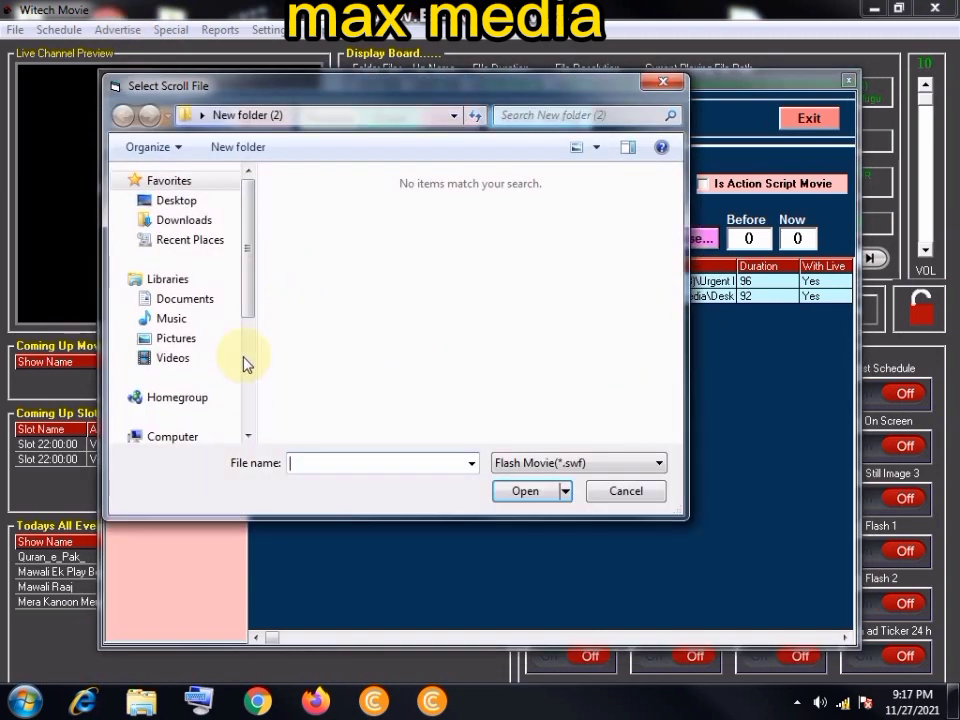
# - Search drives F: and G:, including the VEDIOS ADD folder, for a Flash scroll file
pyautogui.moveTo(243, 285); pyautogui.dragTo(249, 388)
pyautogui.click(186, 331)
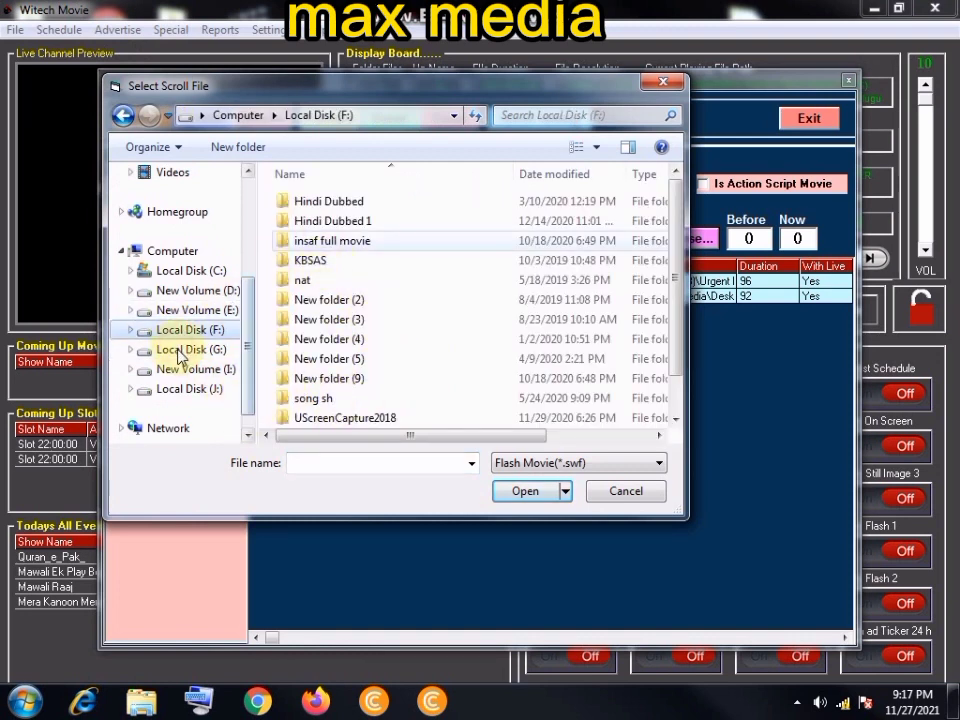
pyautogui.scroll(-1, 183, 362)
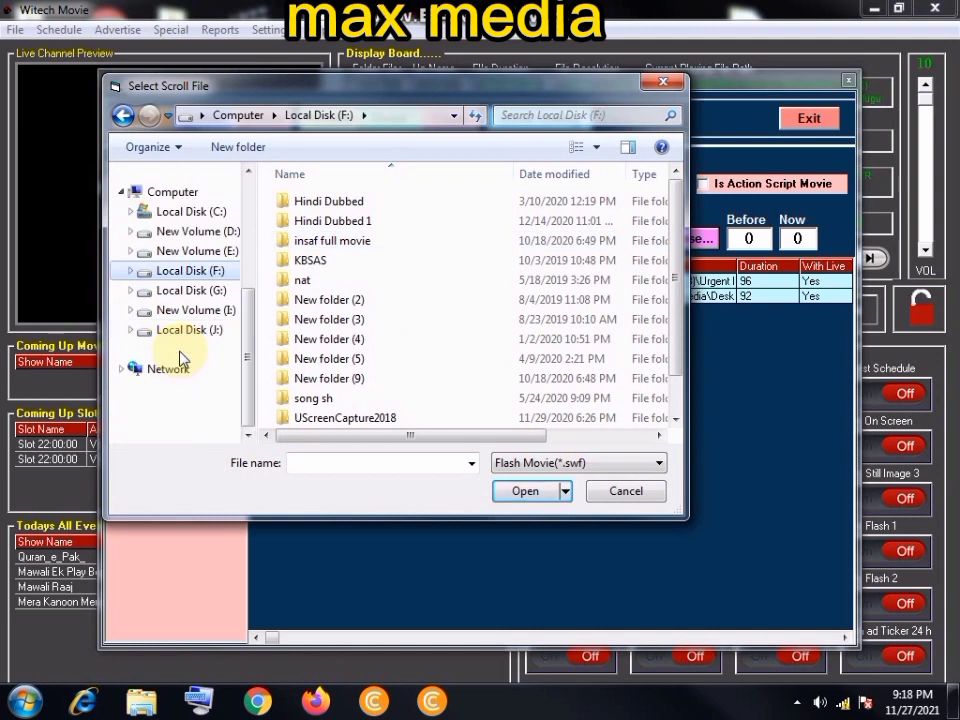
pyautogui.click(178, 292)
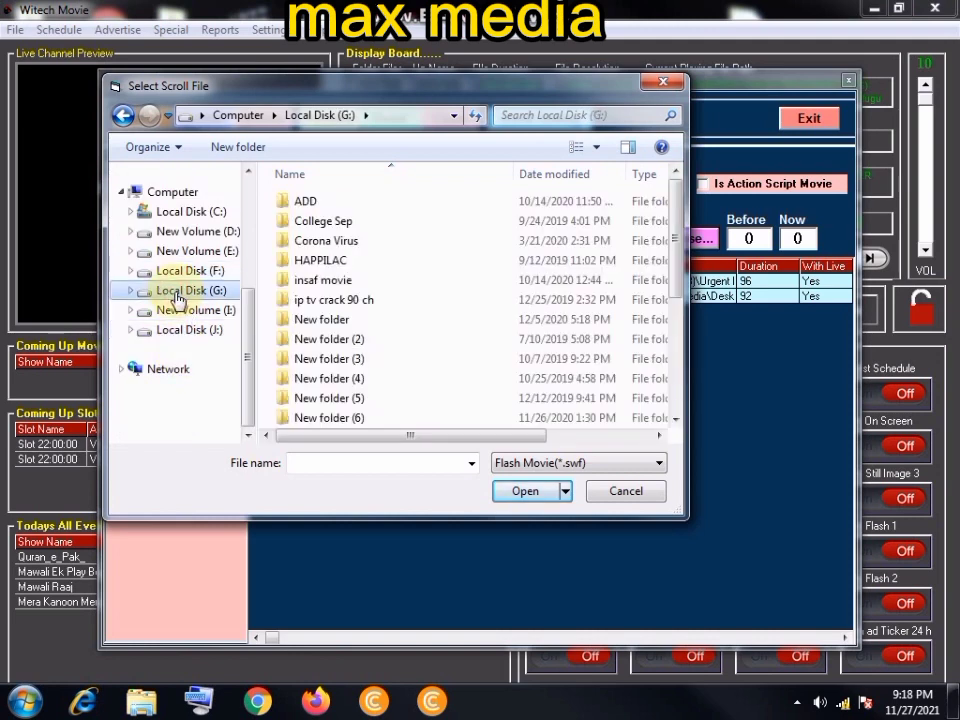
pyautogui.doubleClick(298, 201)
pyautogui.doubleClick(333, 241)
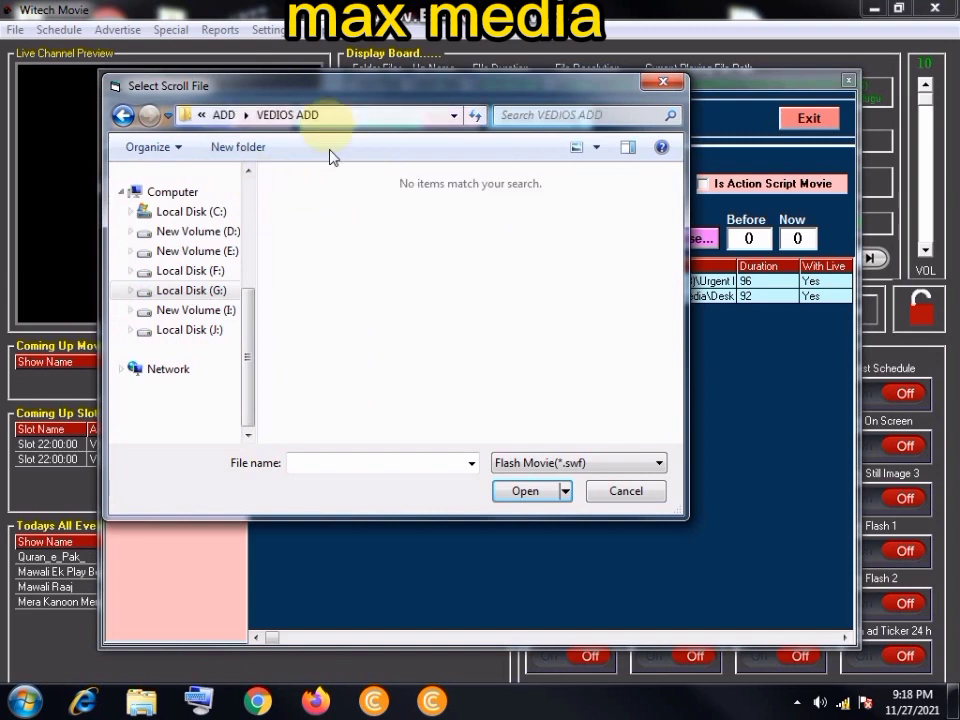
pyautogui.click(121, 116)
pyautogui.click(121, 116)
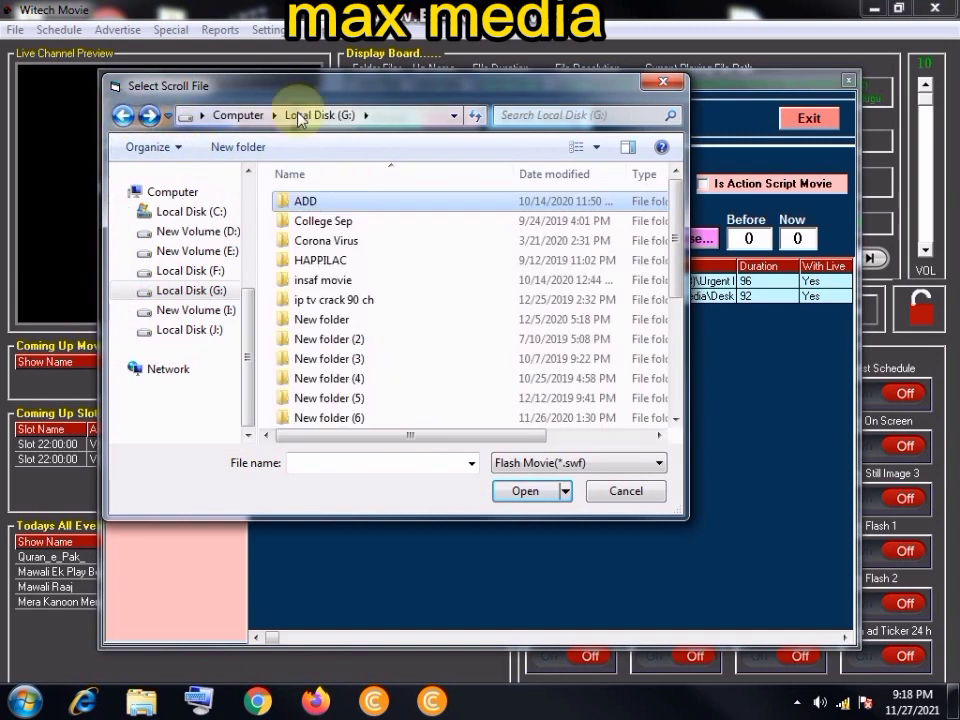
pyautogui.scroll(-3, 392, 306)
pyautogui.scroll(-1, 405, 376)
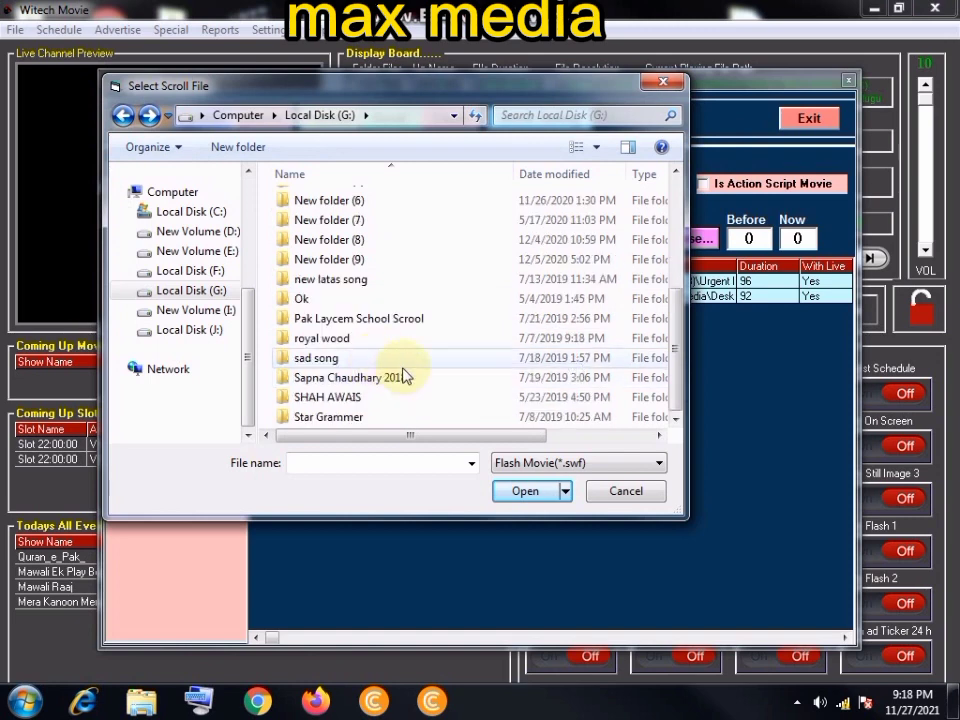
pyautogui.click(192, 272)
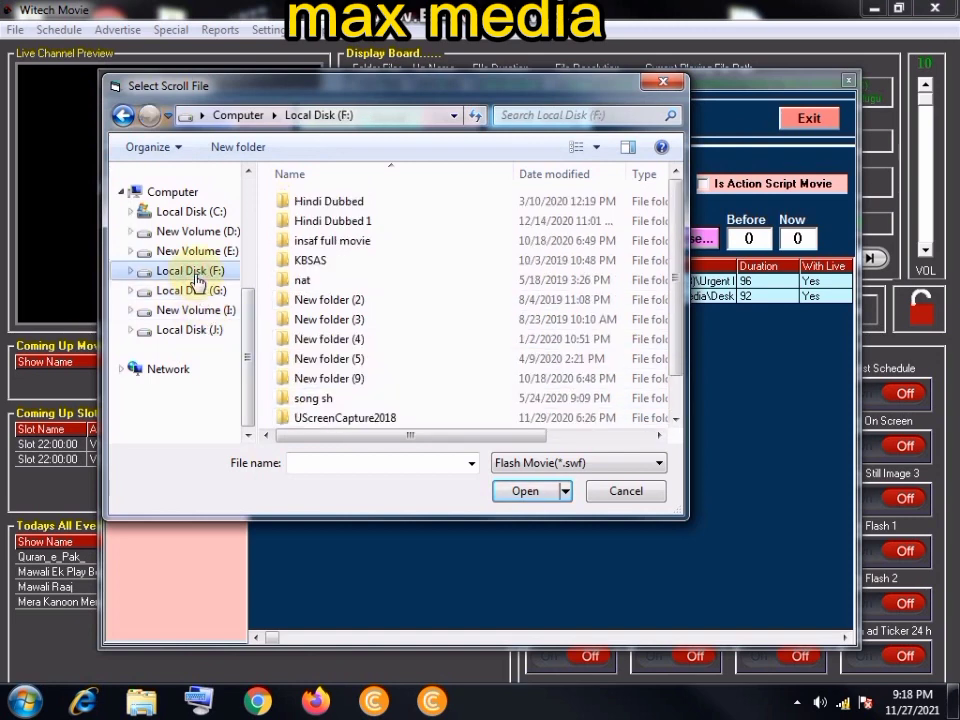
pyautogui.click(476, 344)
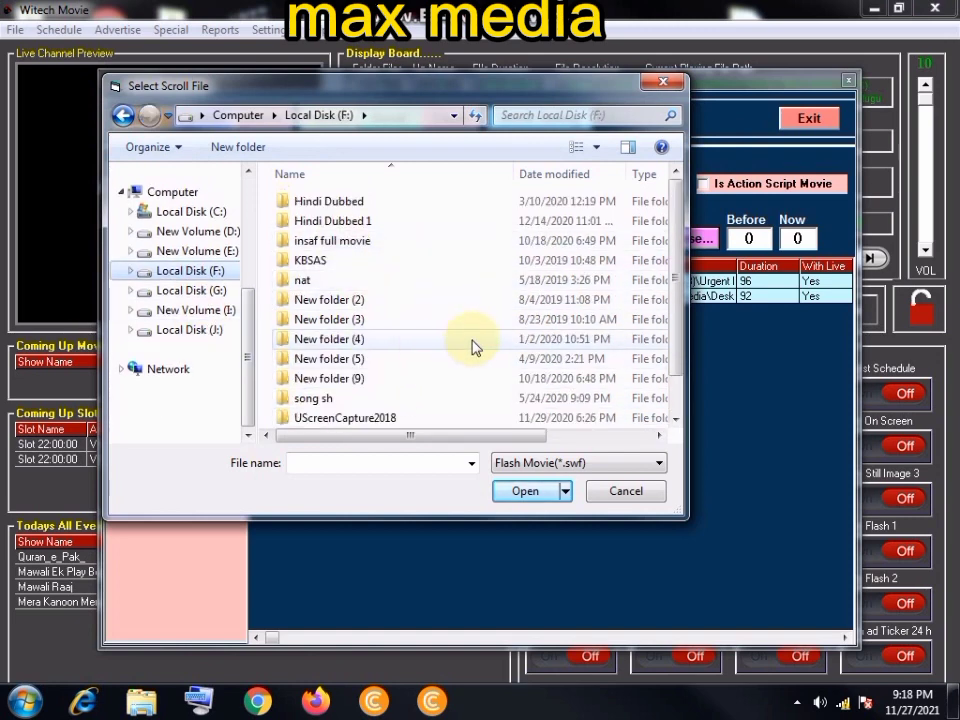
pyautogui.scroll(-1, 476, 347)
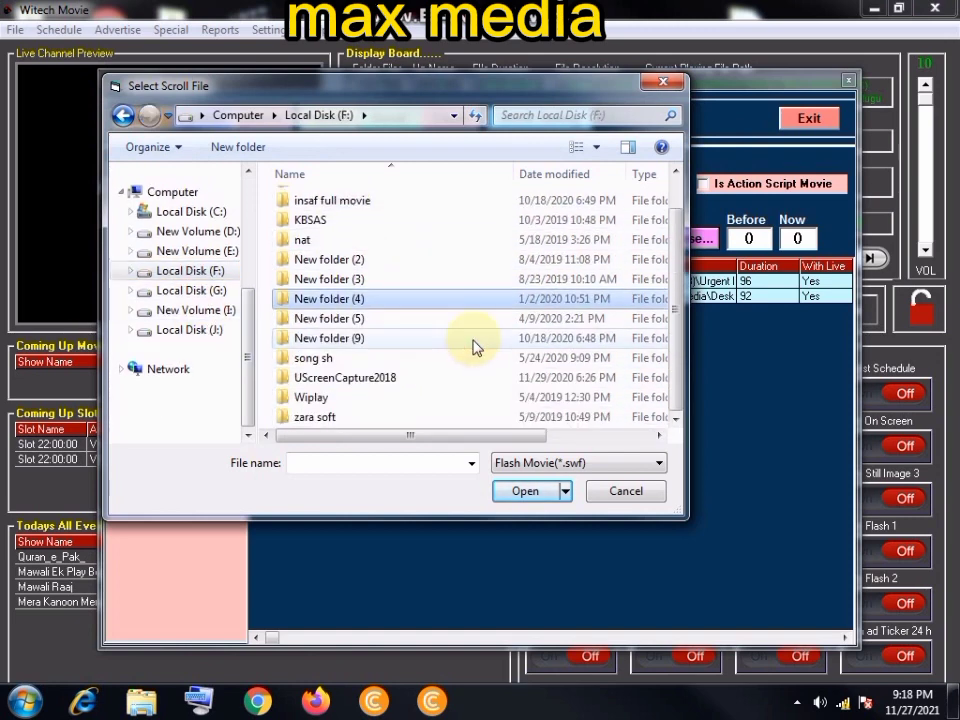
# - Load Emobolden Coaching Center from the Star Grammer folder on drive E: as the scroll file and preview it
pyautogui.click(212, 251)
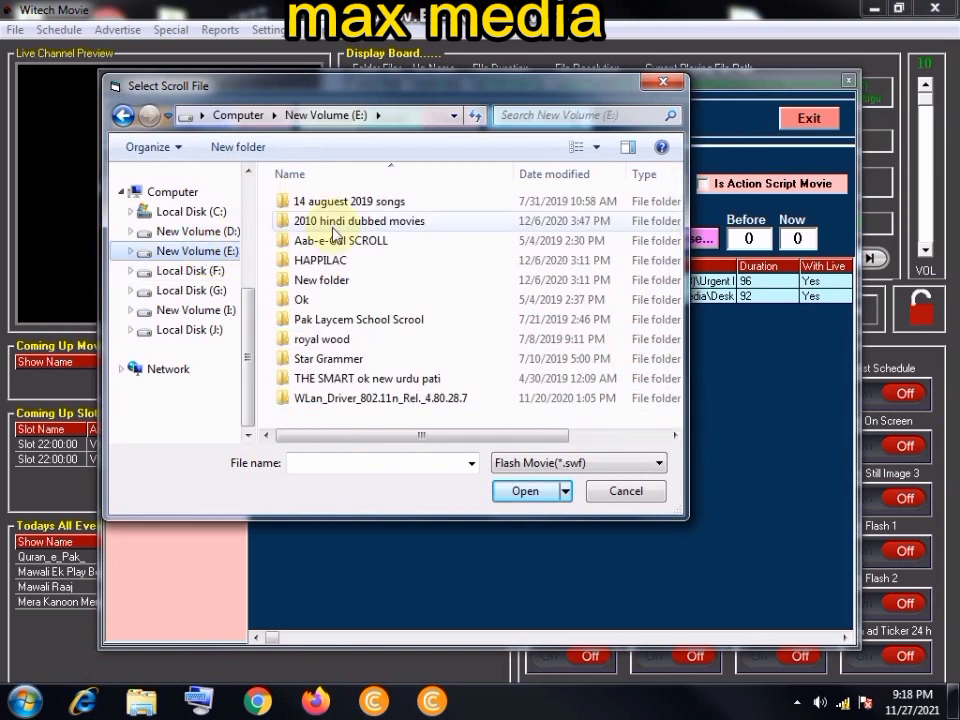
pyautogui.doubleClick(300, 299)
pyautogui.click(121, 115)
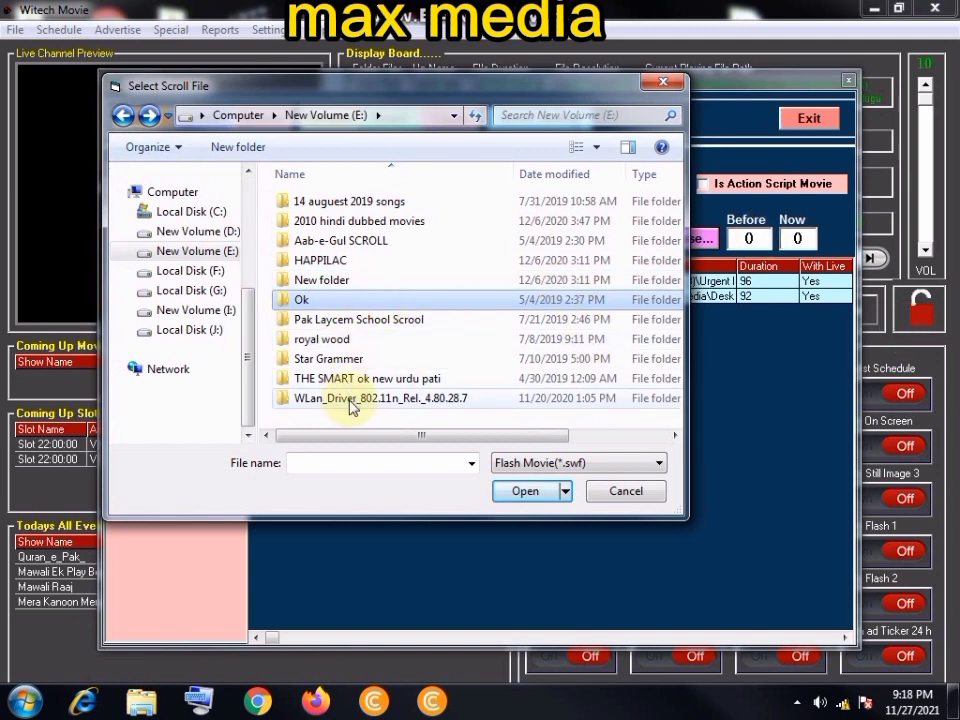
pyautogui.doubleClick(328, 358)
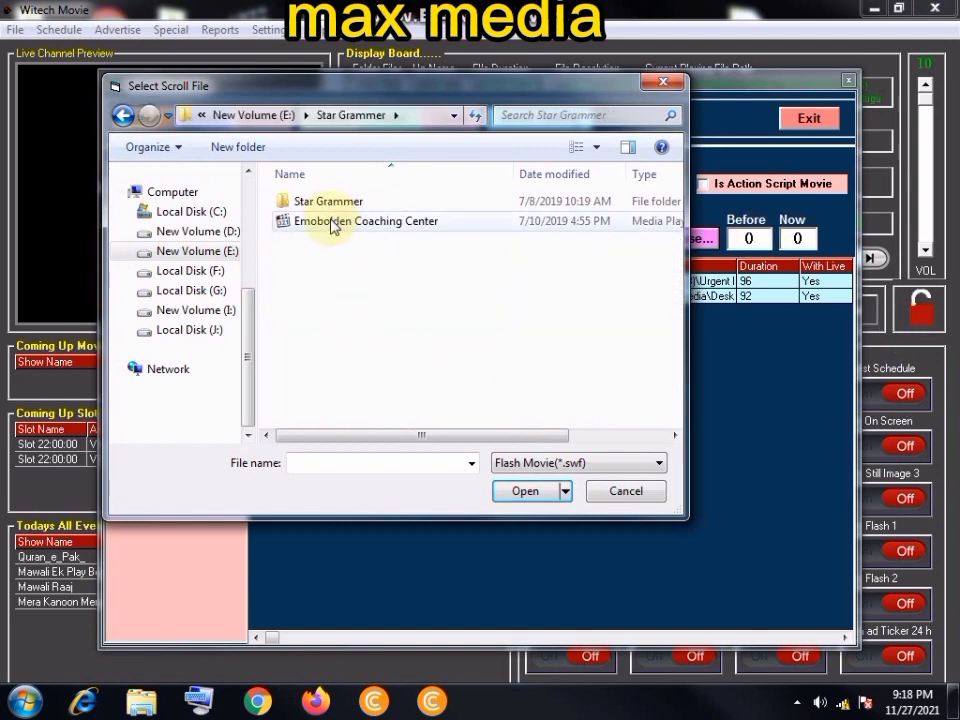
pyautogui.click(332, 222)
pyautogui.press('Return')
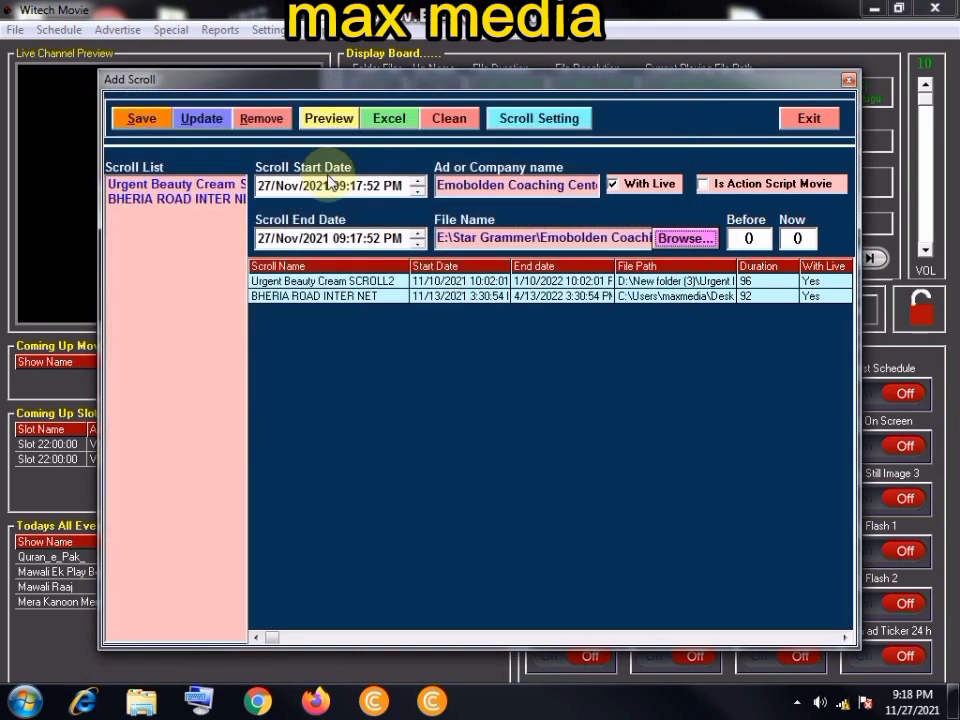
pyautogui.click(330, 119)
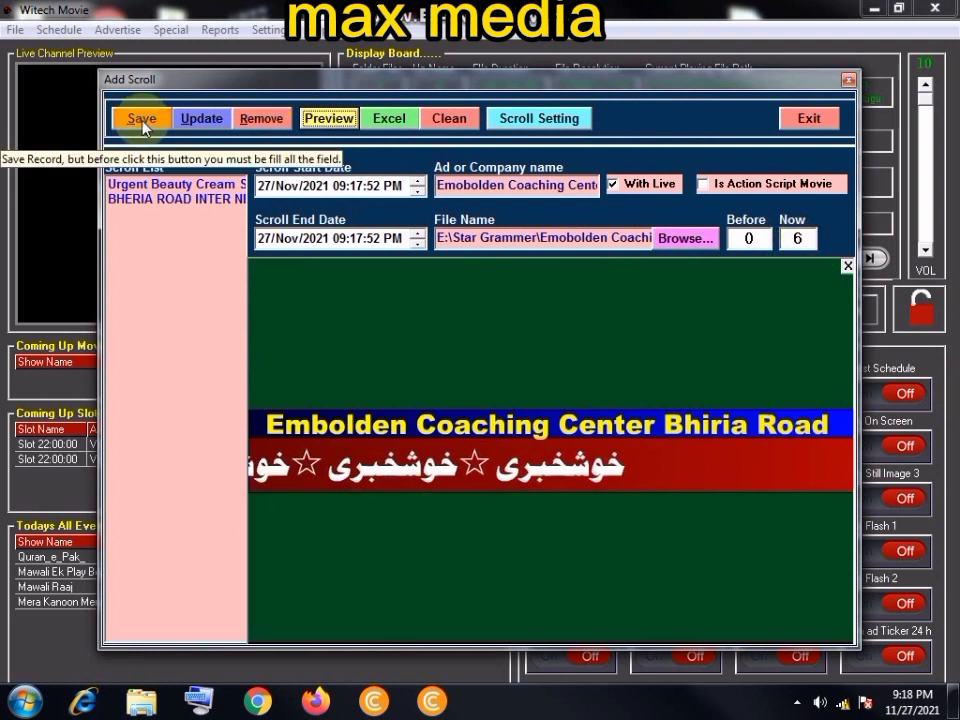
pyautogui.click(286, 241)
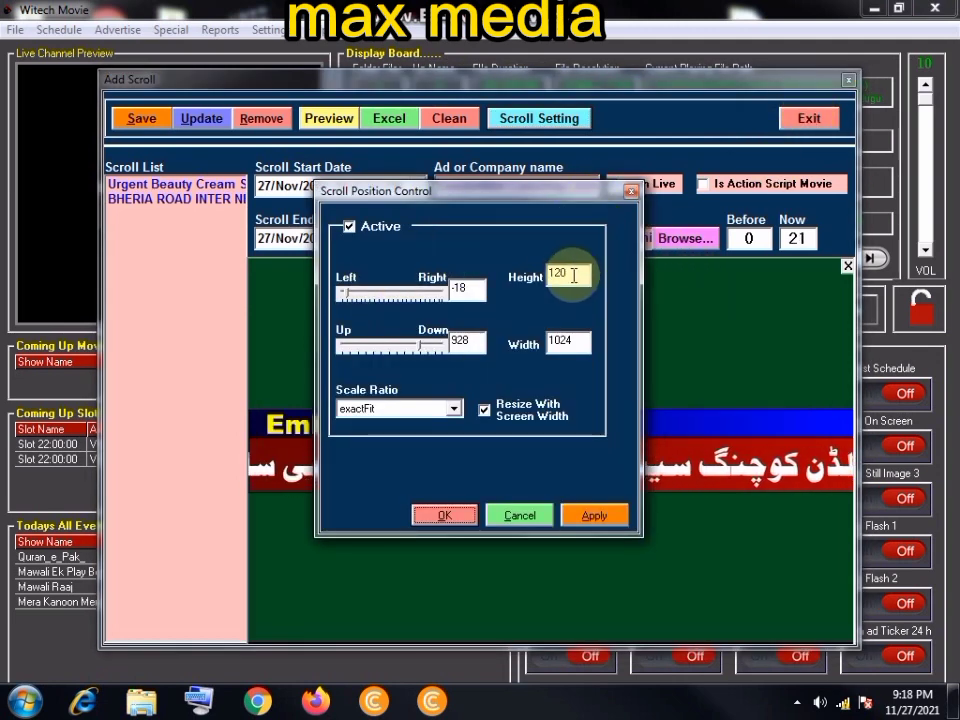
# - Examine the height in the scroll position settings, and close the scroll schedule without saving
pyautogui.doubleClick(577, 274)
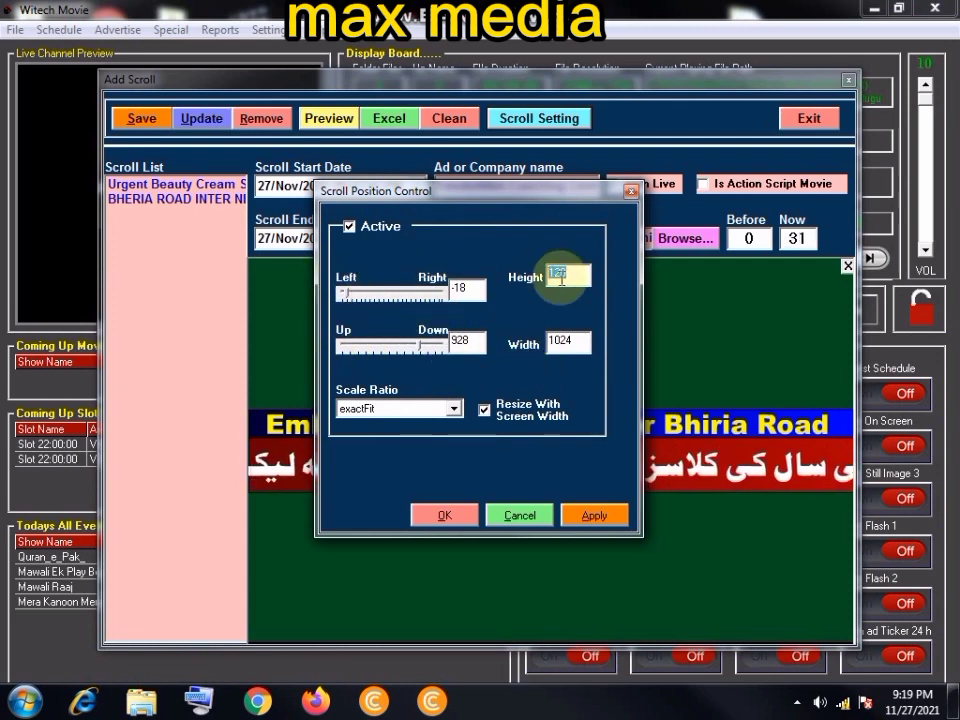
pyautogui.click(631, 190)
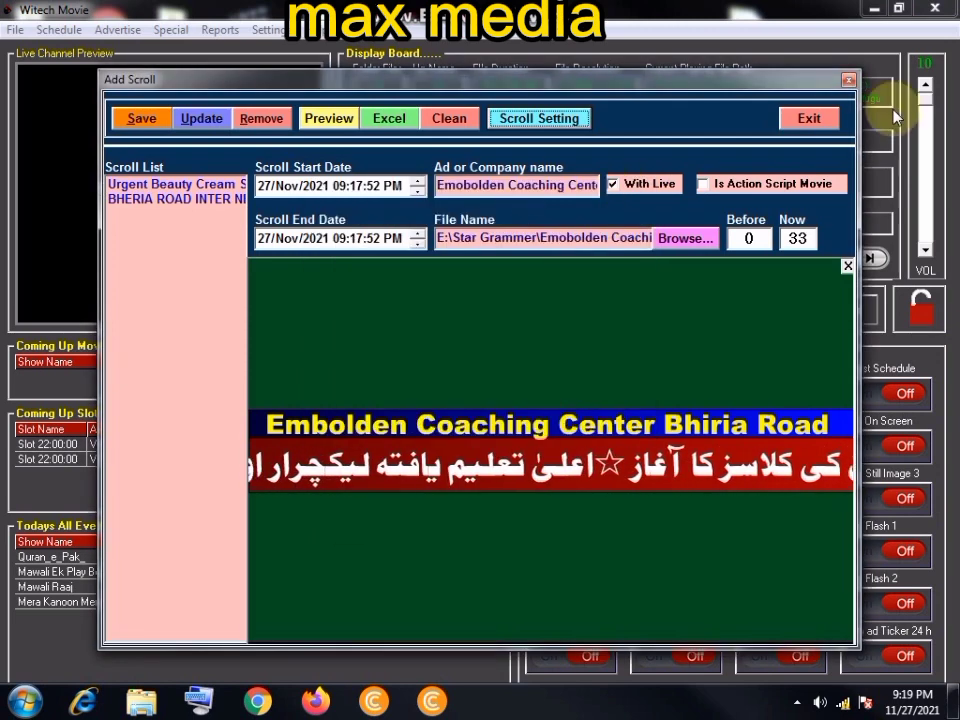
pyautogui.click(810, 118)
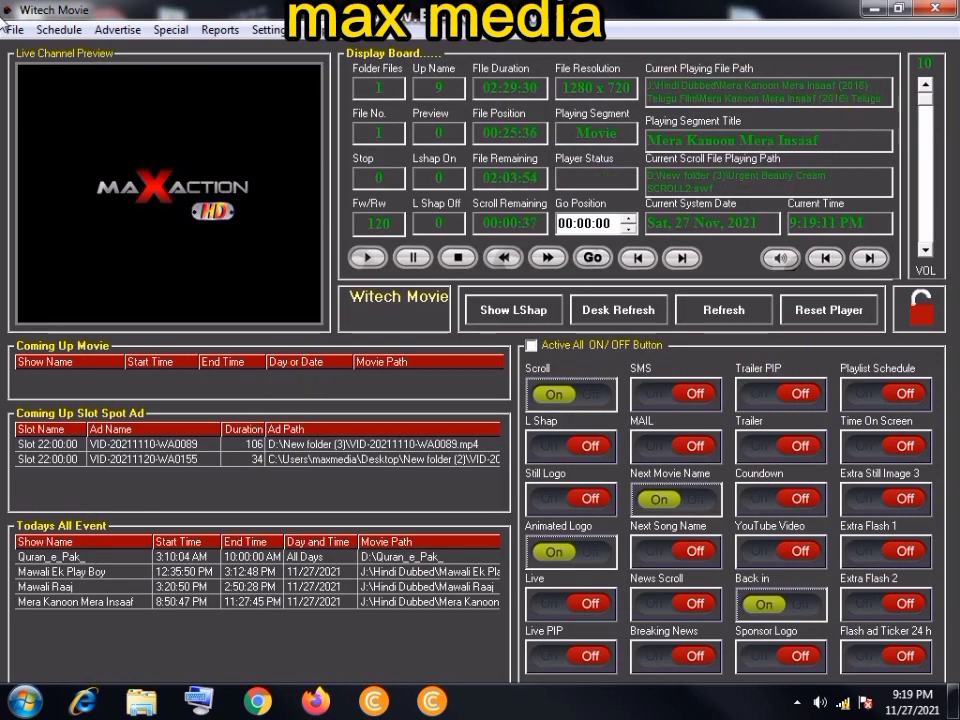
# - View the all-time main still logo settings for the channel and cancel them
pyautogui.click(262, 30)
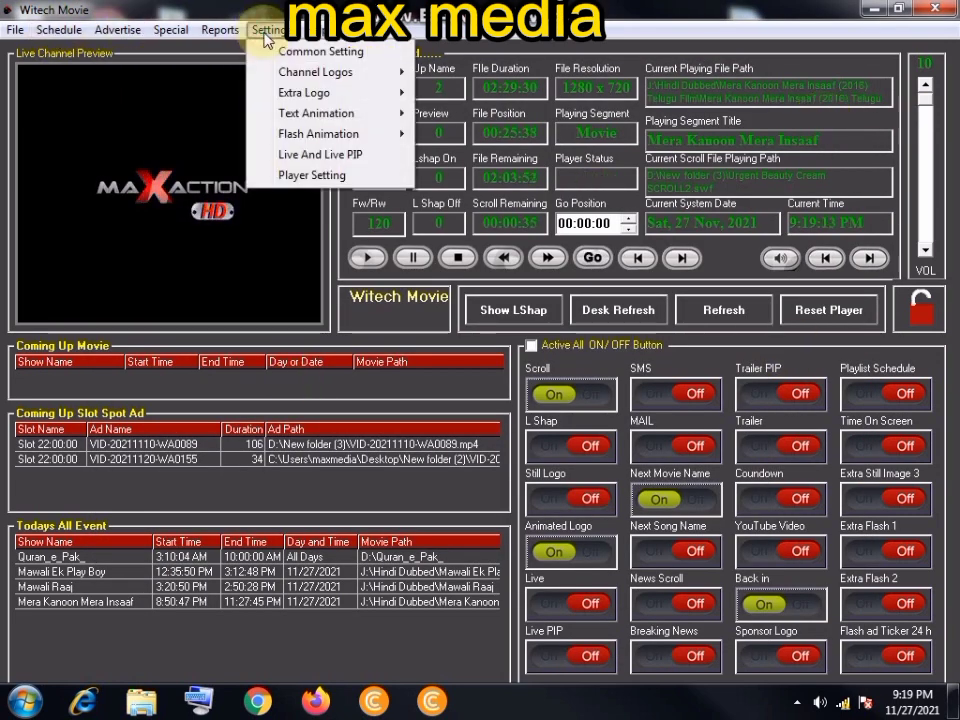
pyautogui.moveTo(338, 76)
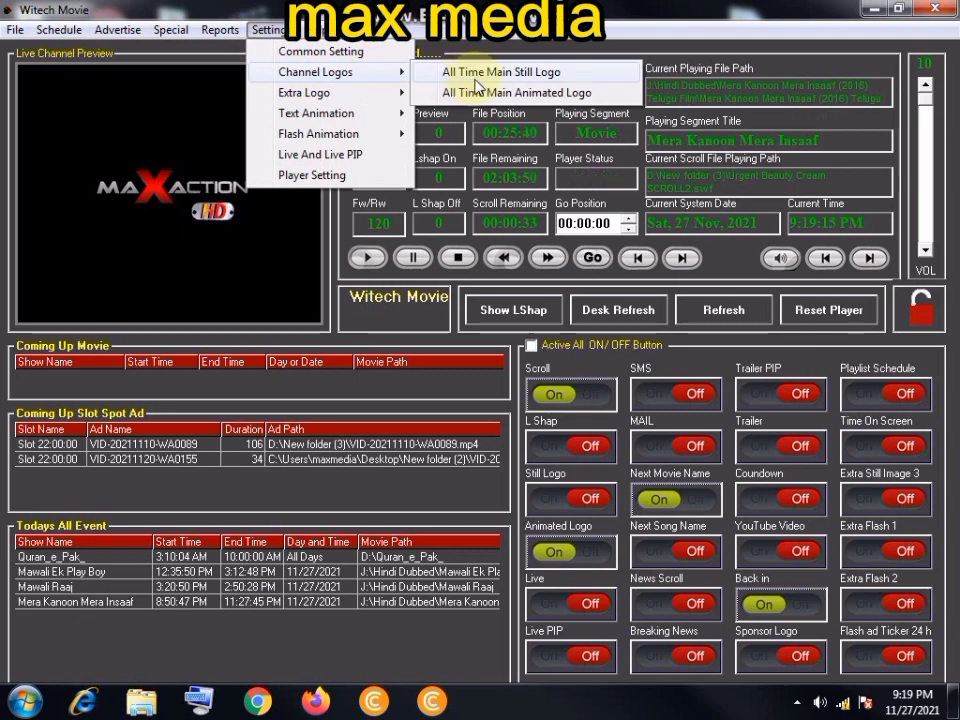
pyautogui.click(481, 78)
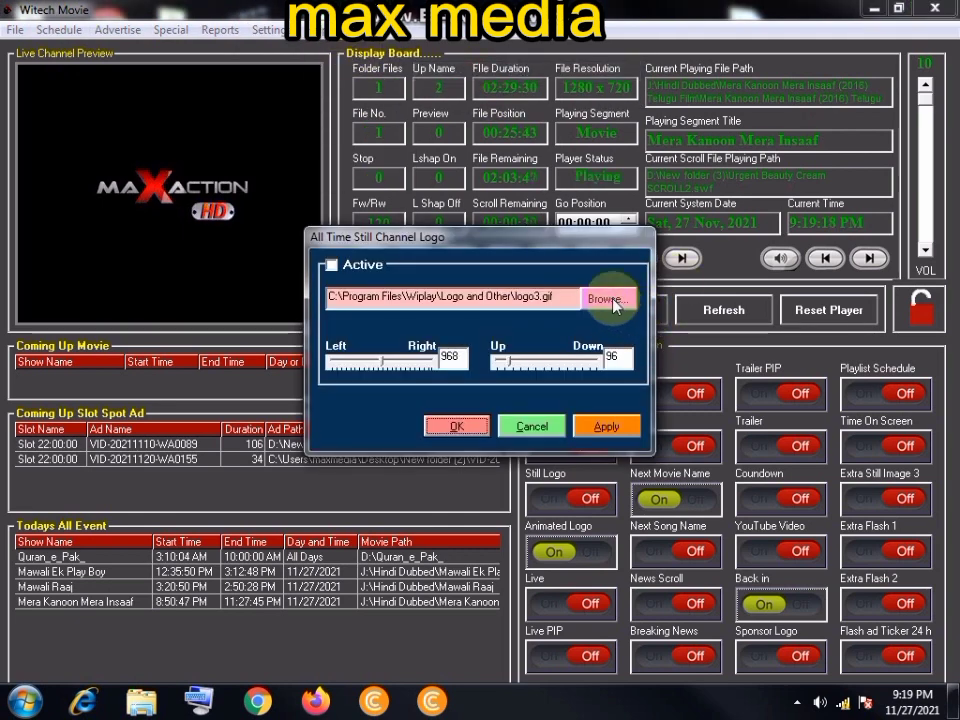
pyautogui.click(528, 430)
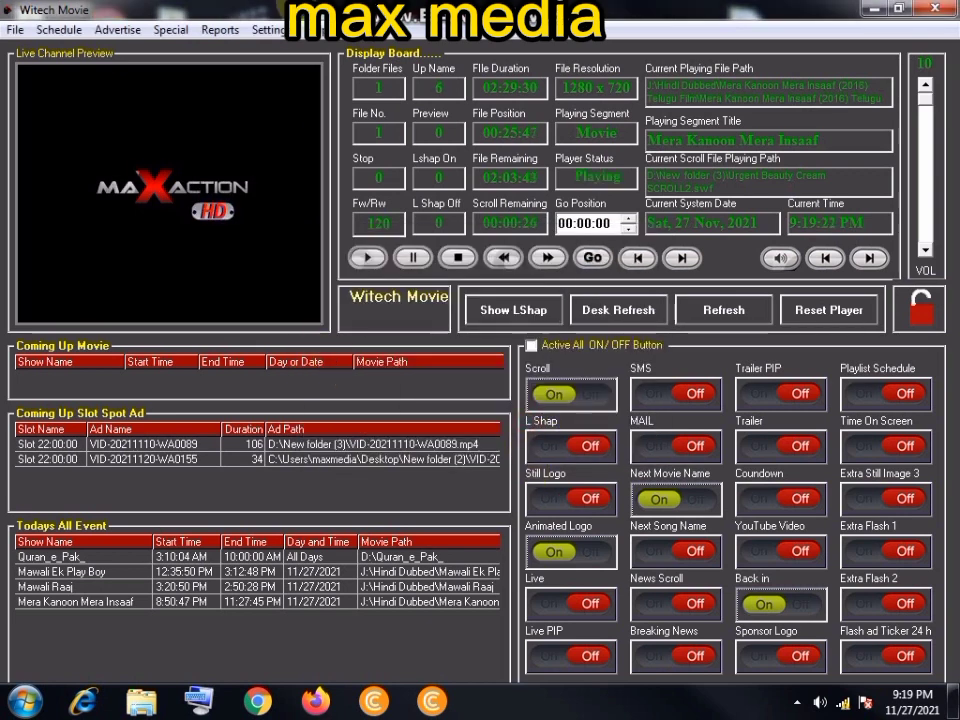
# - Open the all-time main animated logo settings, view the Flash file selection and dismiss it
pyautogui.click(268, 29)
pyautogui.moveTo(328, 85)
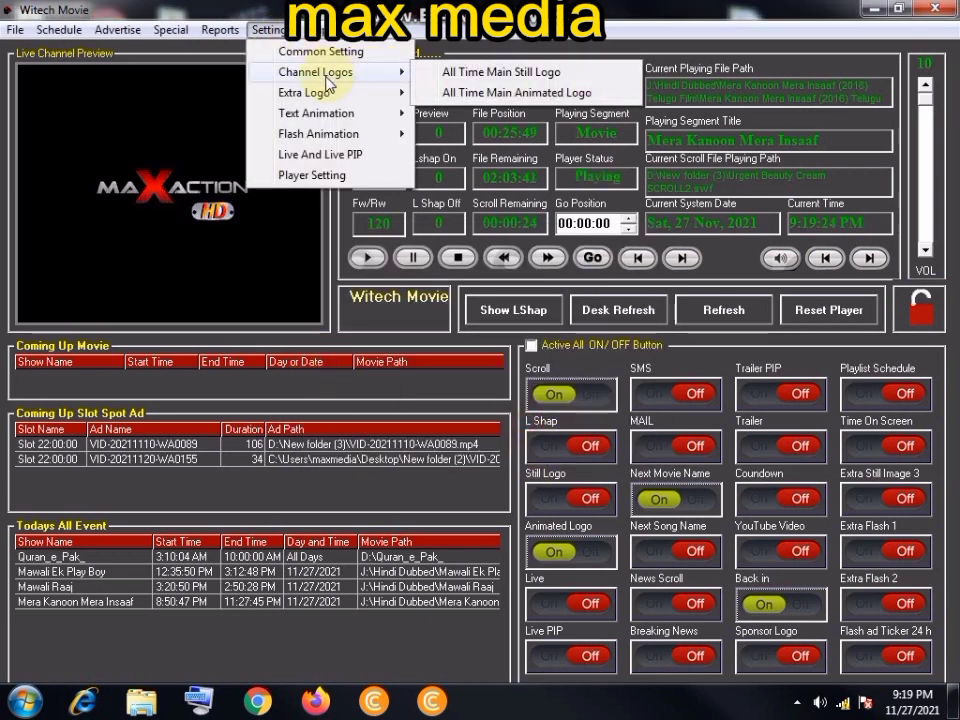
pyautogui.click(487, 92)
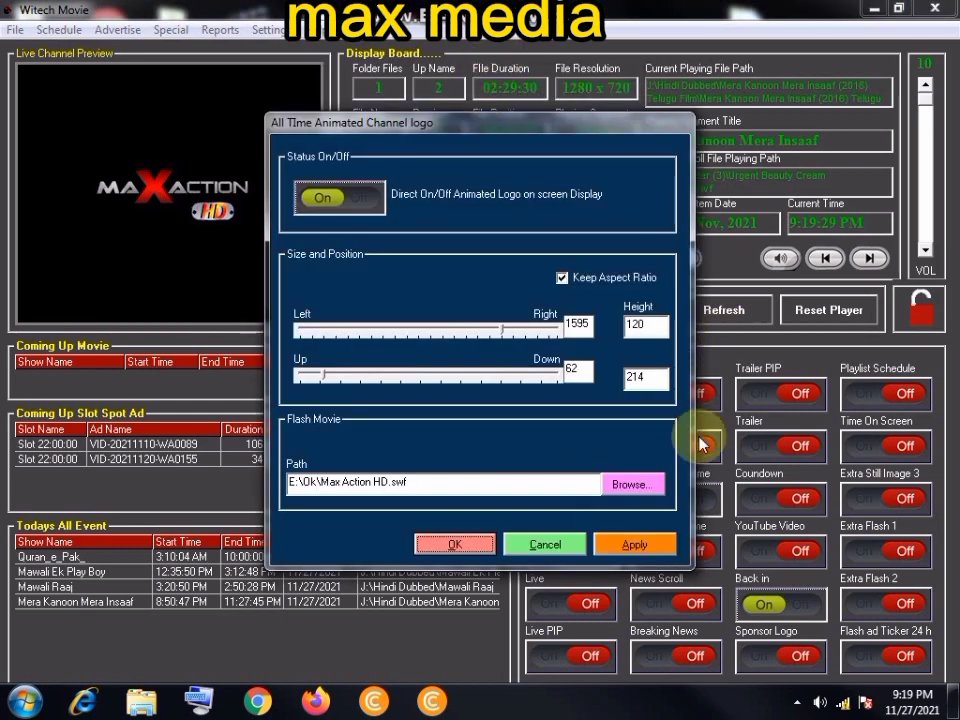
pyautogui.click(629, 484)
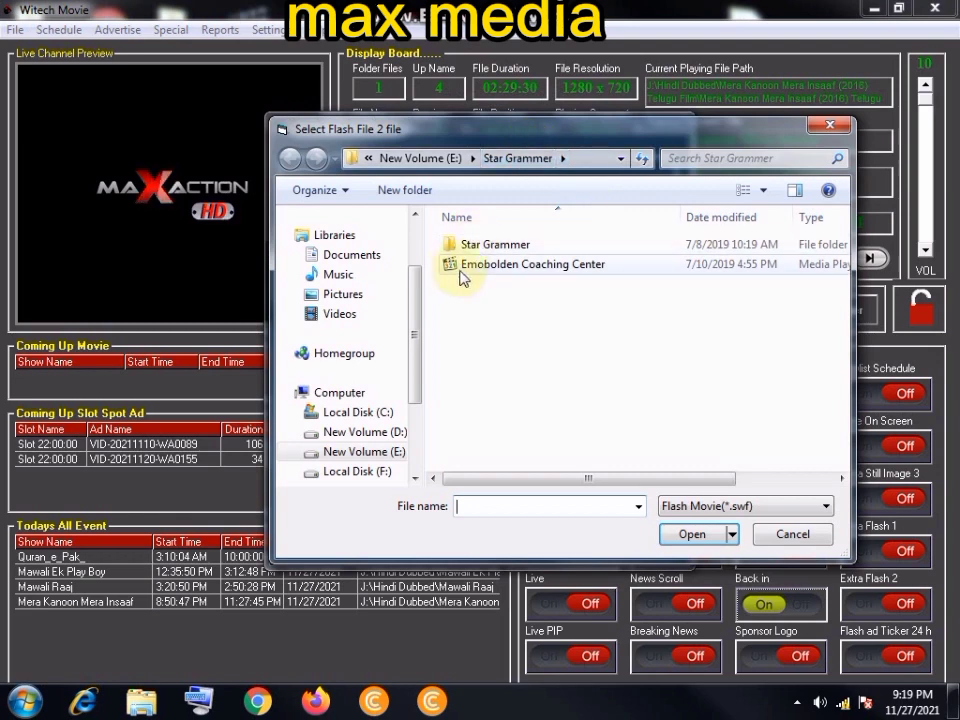
pyautogui.click(829, 126)
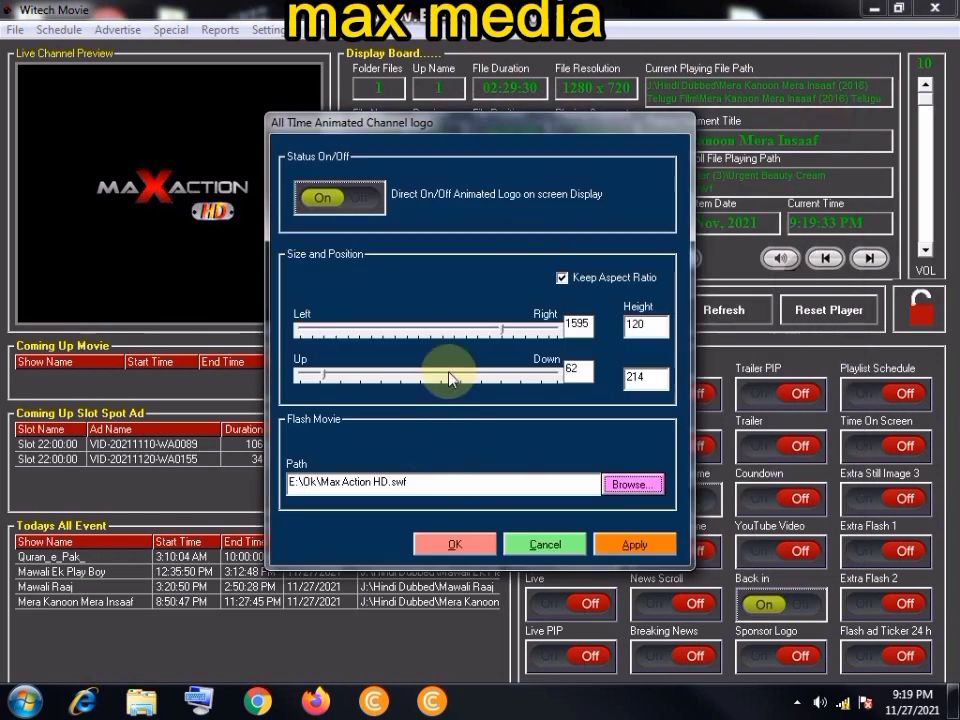
# - Cancel the animated logo settings, then view the movie trailer options in the common settings and close them
pyautogui.click(544, 544)
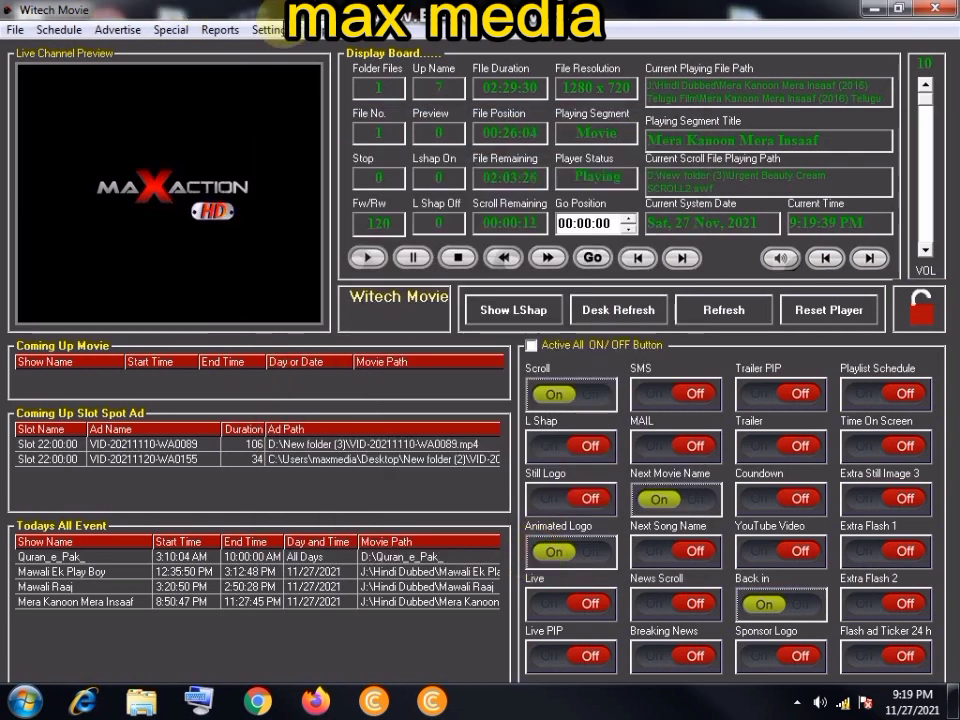
pyautogui.click(260, 30)
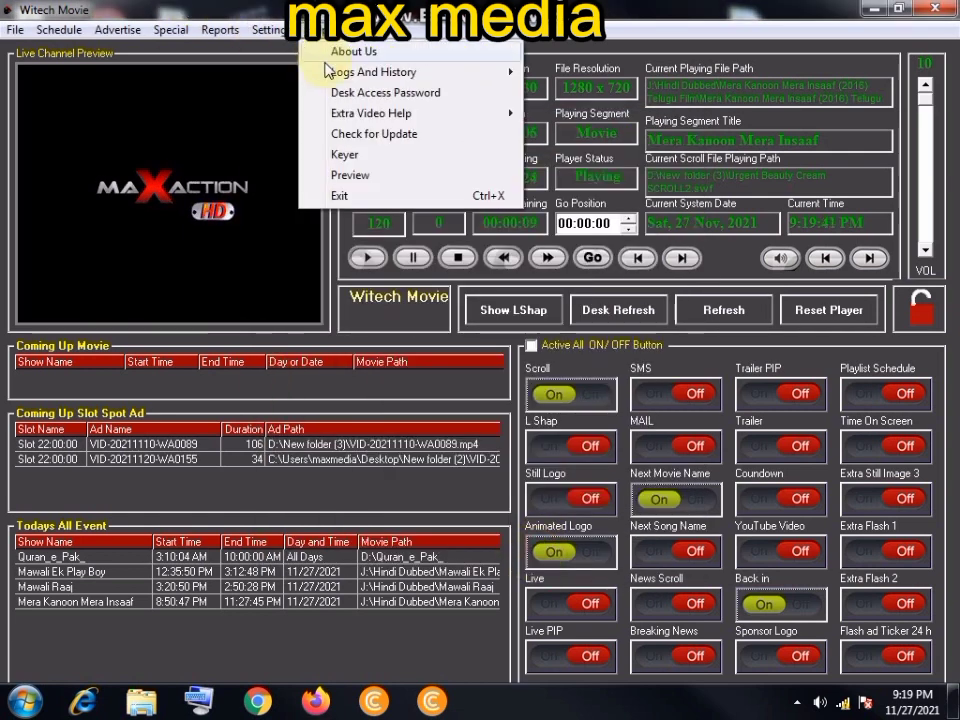
pyautogui.click(285, 51)
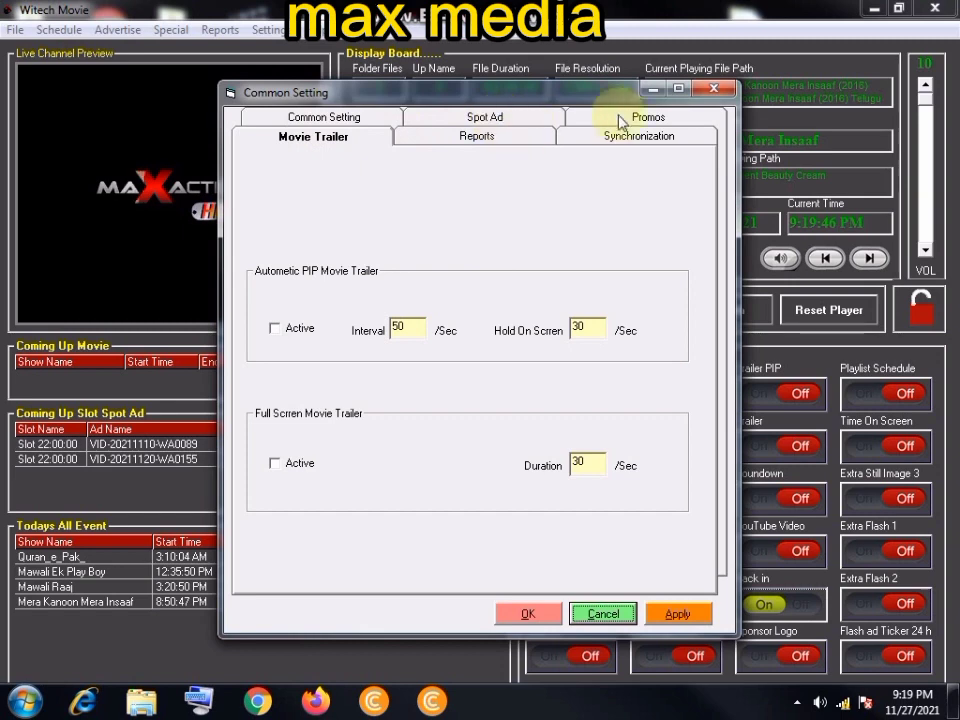
pyautogui.click(717, 92)
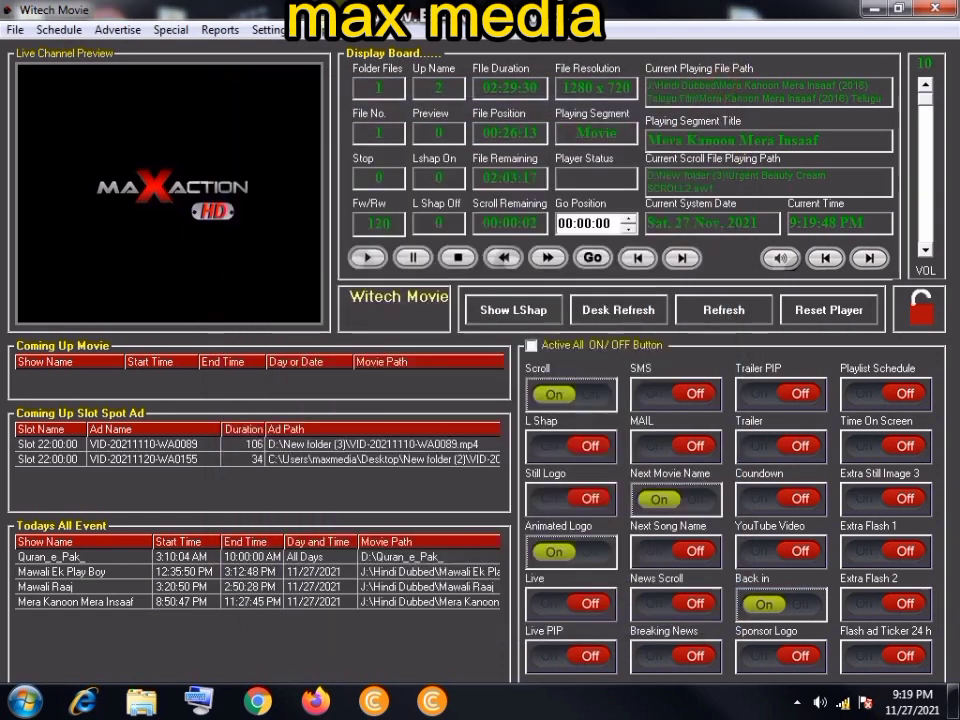
pyautogui.click(272, 32)
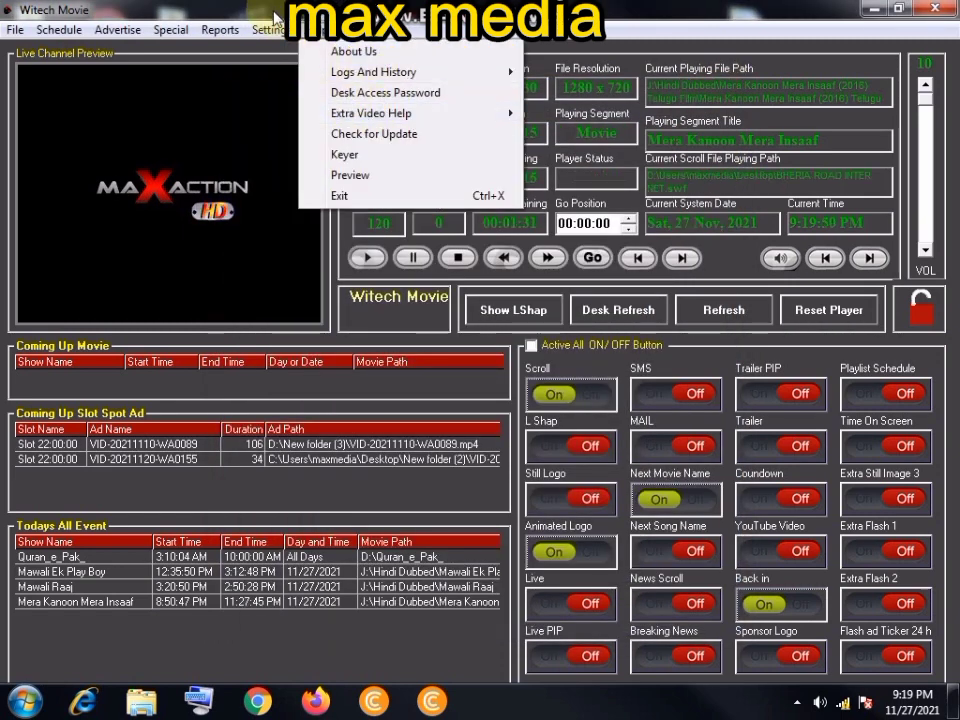
pyautogui.moveTo(258, 32)
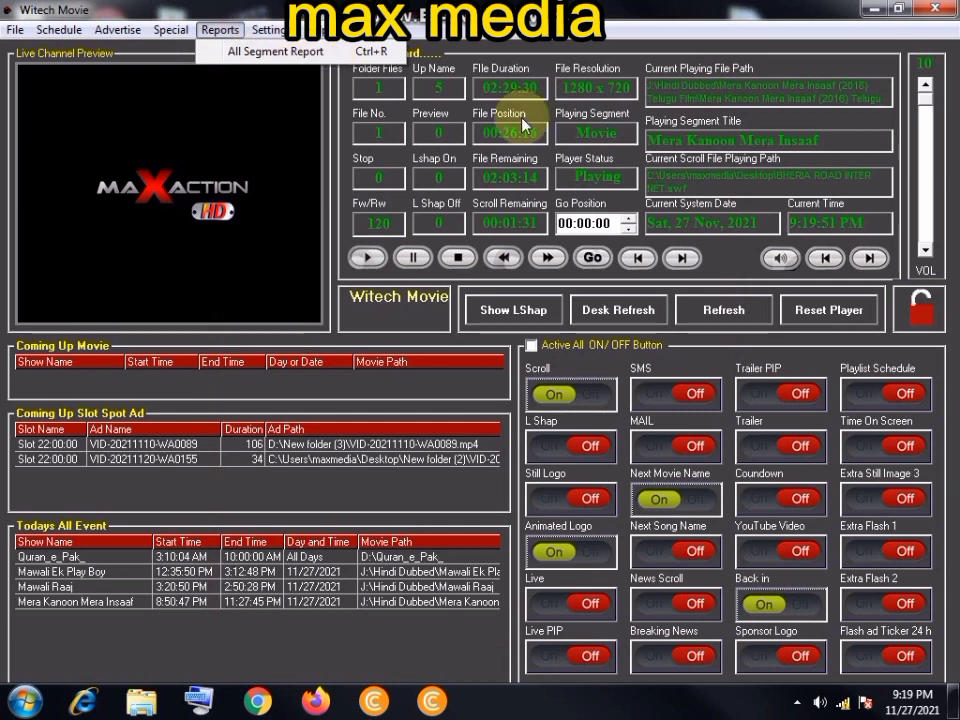
pyautogui.click(275, 51)
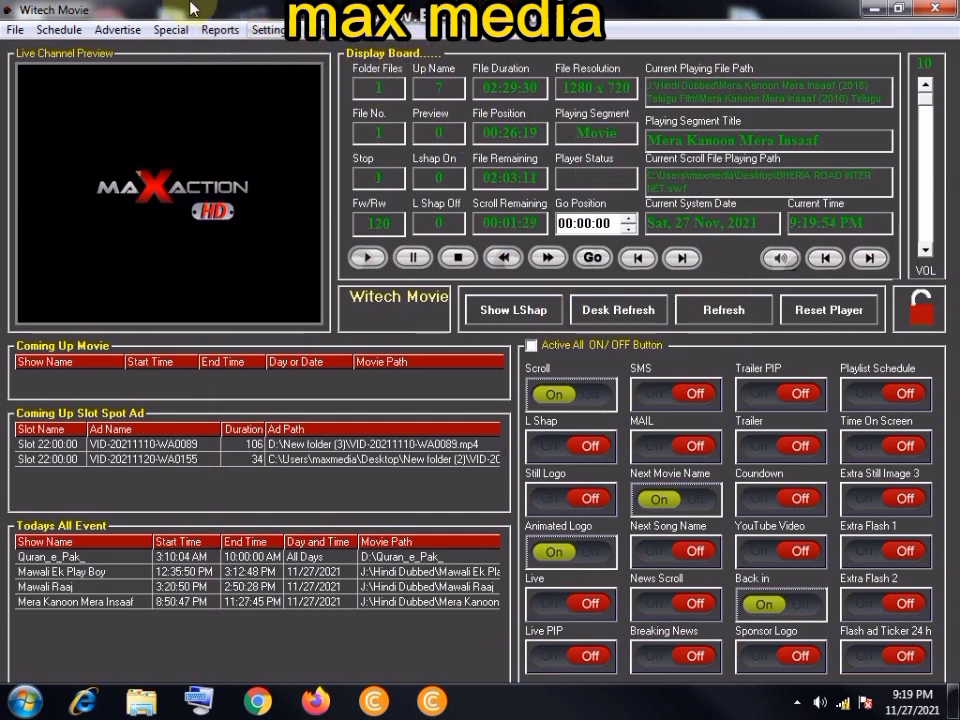
# - Open the player settings, view the available player resolutions, and close the settings without changing anything
pyautogui.click(267, 33)
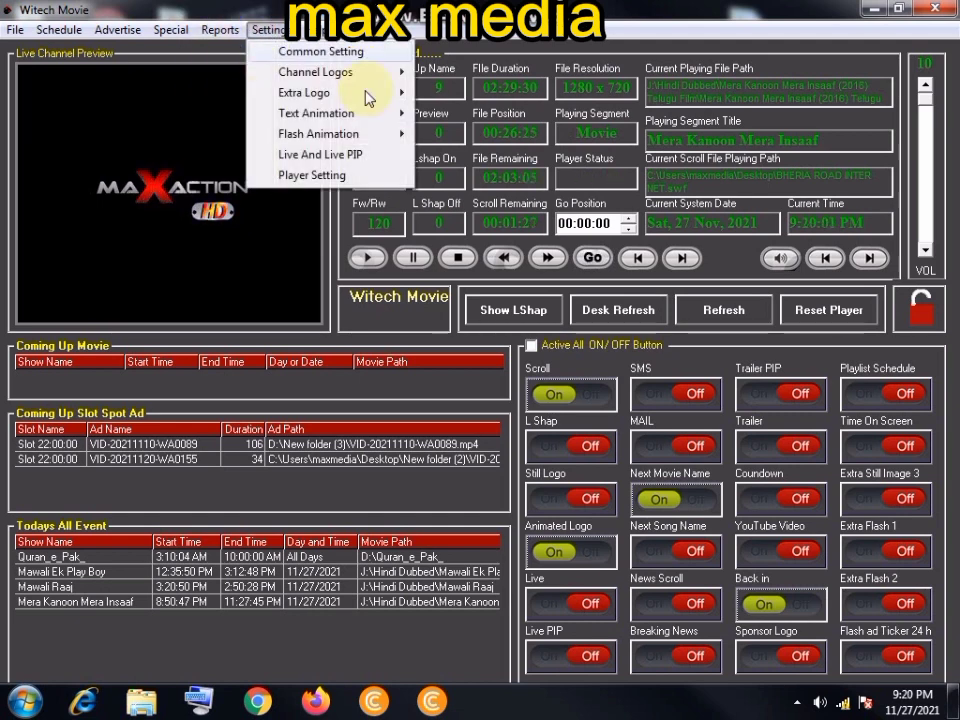
pyautogui.click(313, 178)
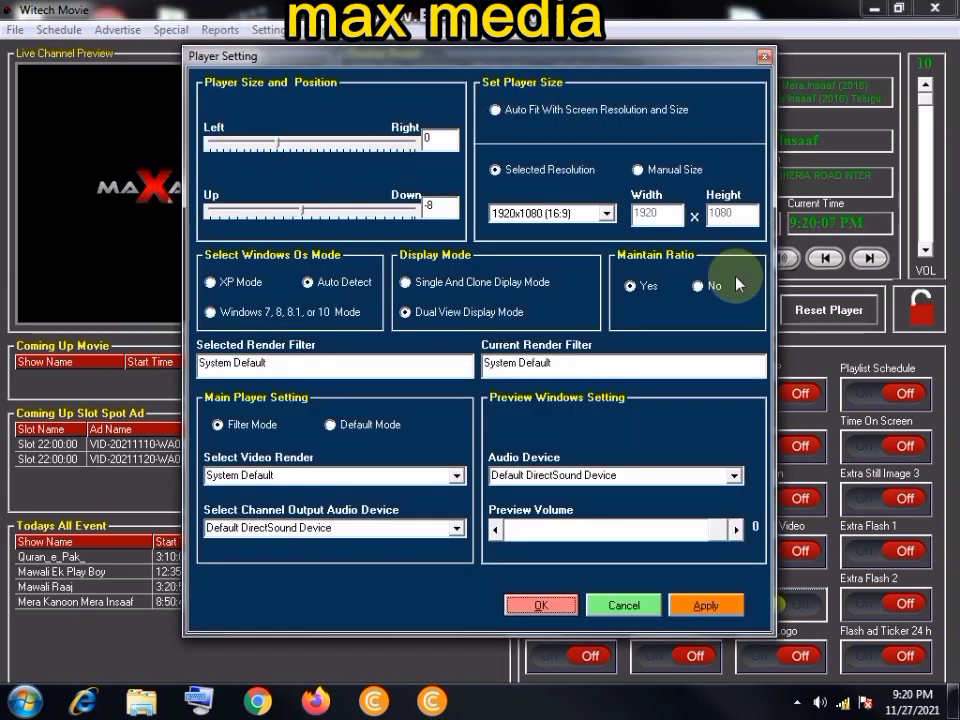
pyautogui.click(607, 214)
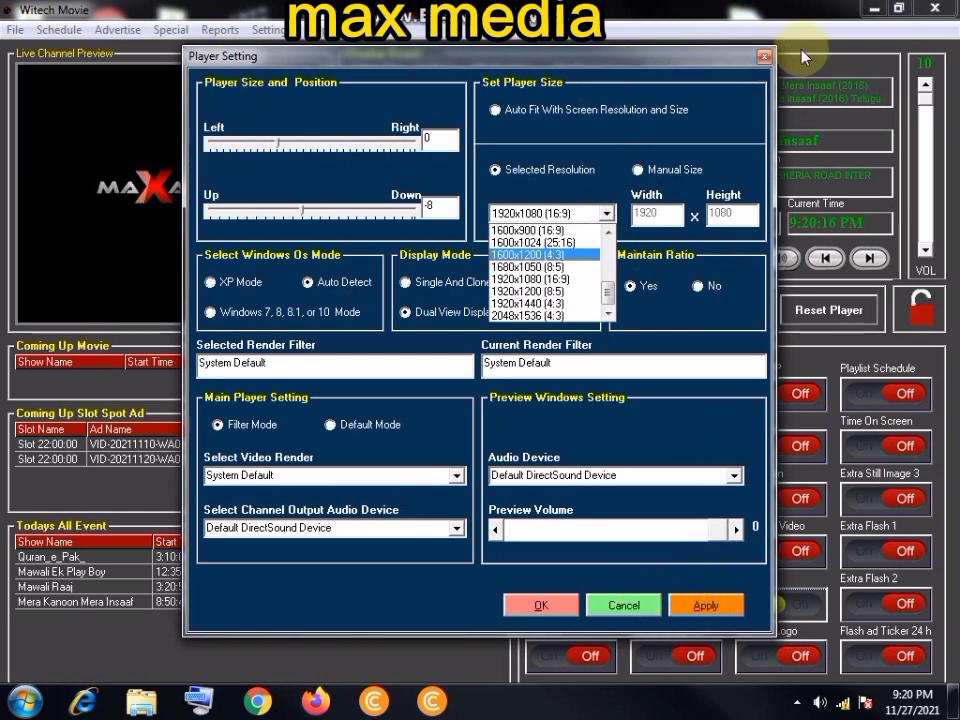
pyautogui.click(764, 58)
pyautogui.click(764, 58)
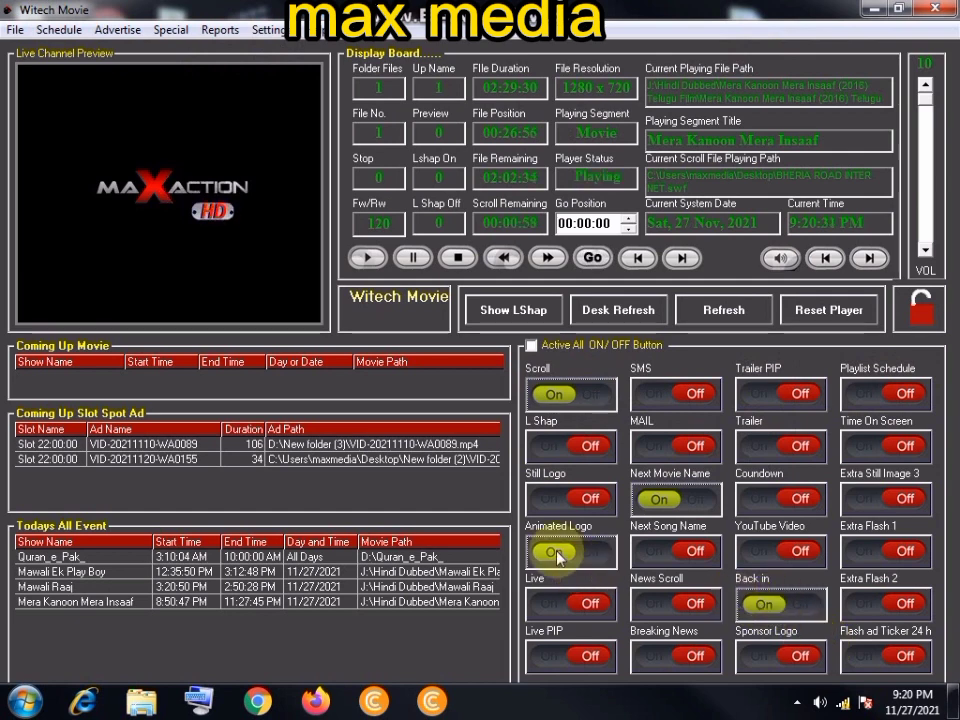
pyautogui.click(262, 29)
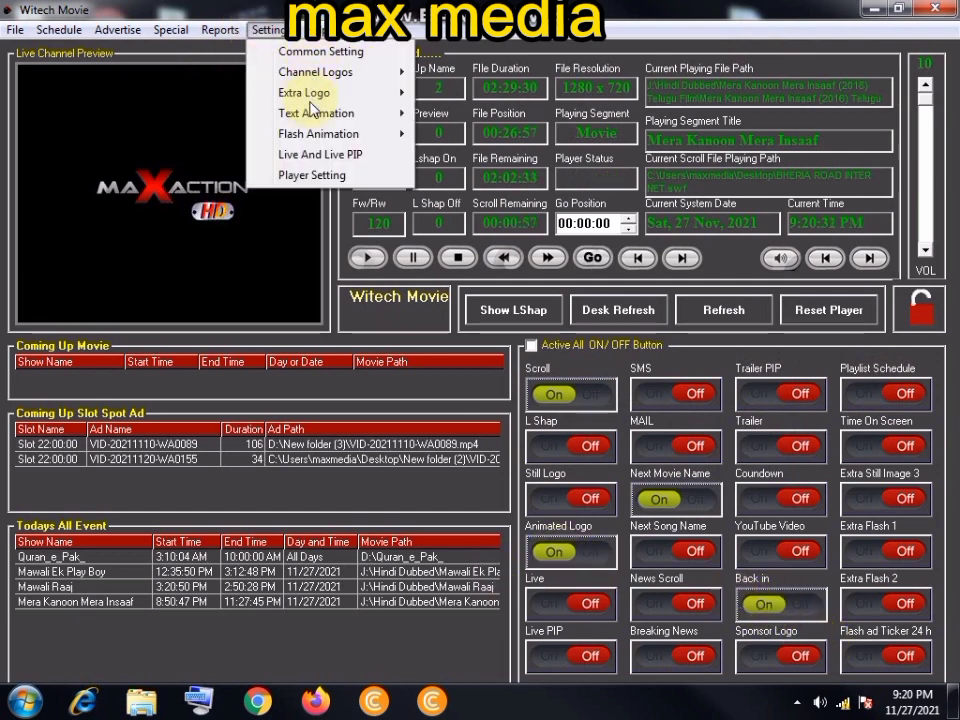
pyautogui.moveTo(318, 117)
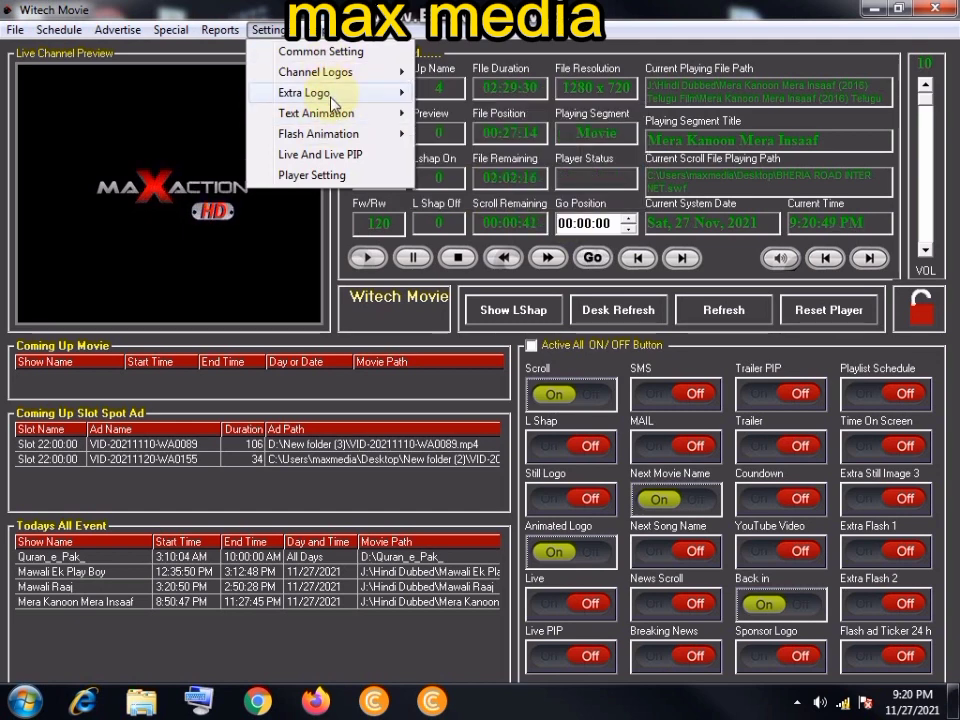
pyautogui.moveTo(163, 36)
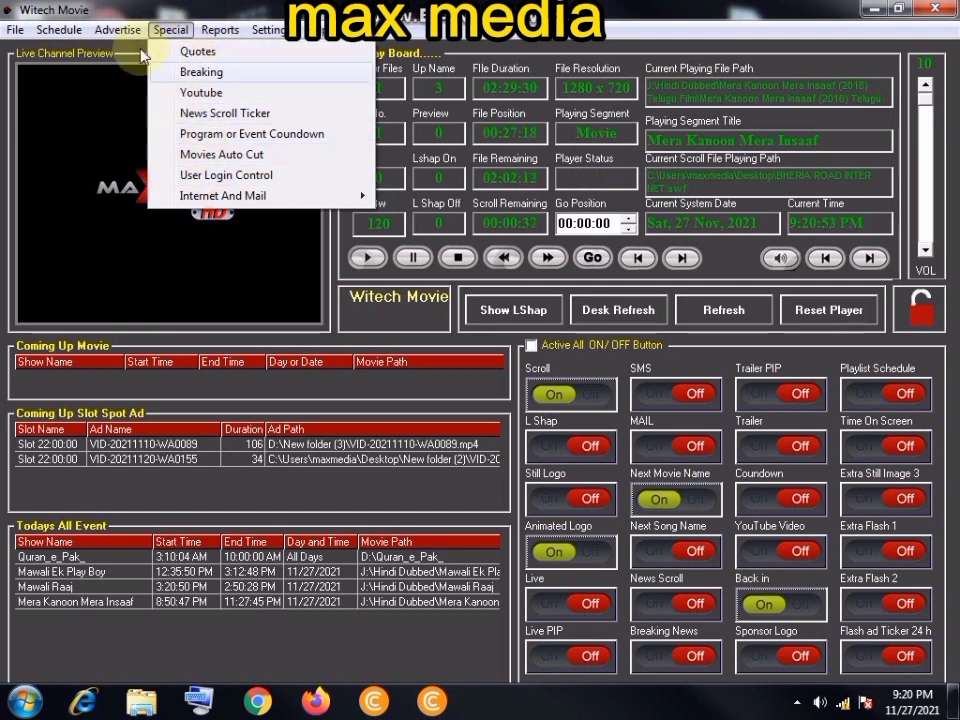
pyautogui.moveTo(117, 37)
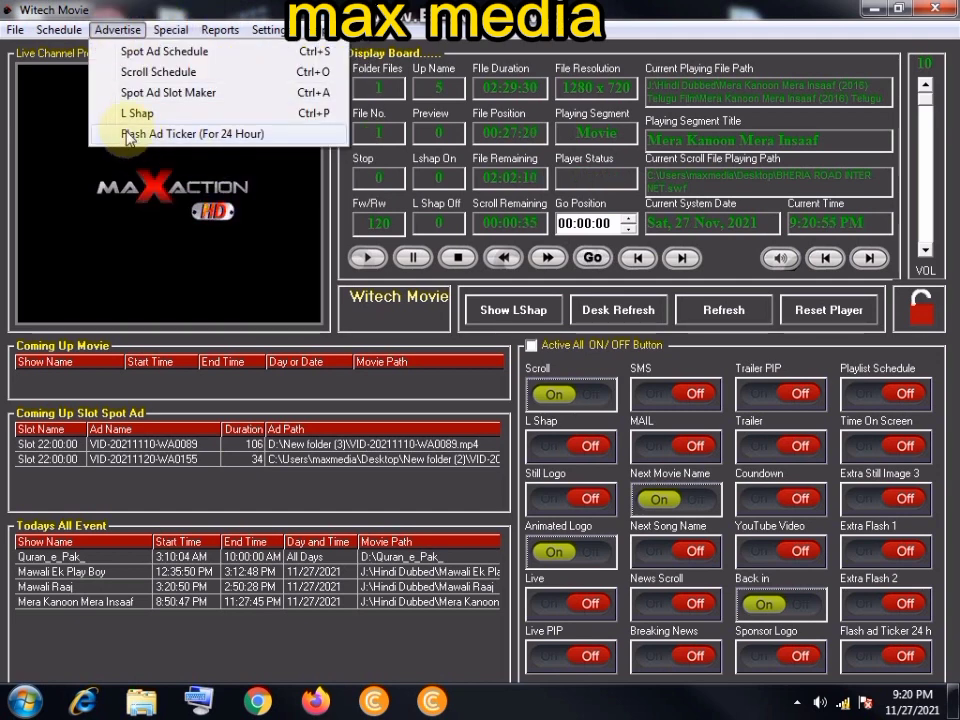
# - Open the movie library to view its film list, and exit it
pyautogui.moveTo(60, 22)
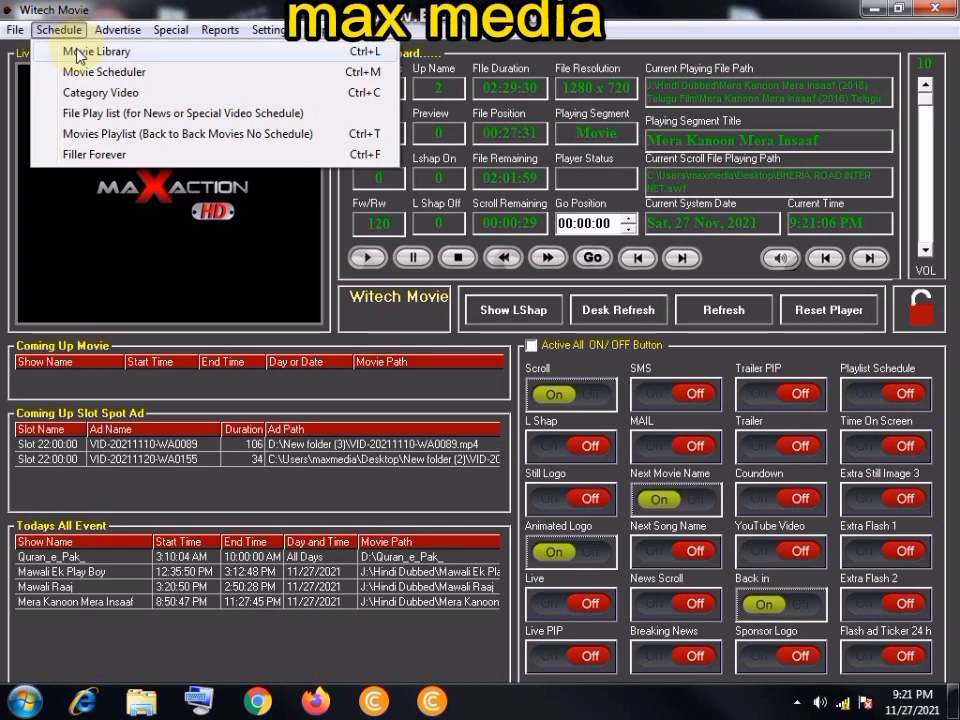
pyautogui.click(78, 55)
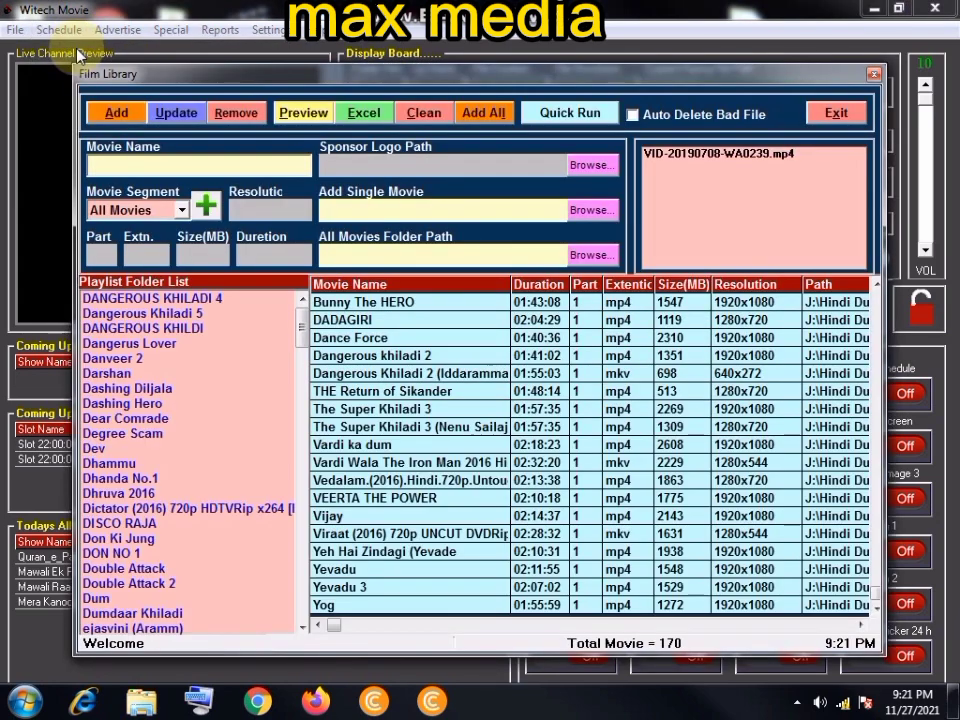
pyautogui.click(838, 114)
# - Open the category video schedule, view the folder selection and dismiss it
pyautogui.click(75, 29)
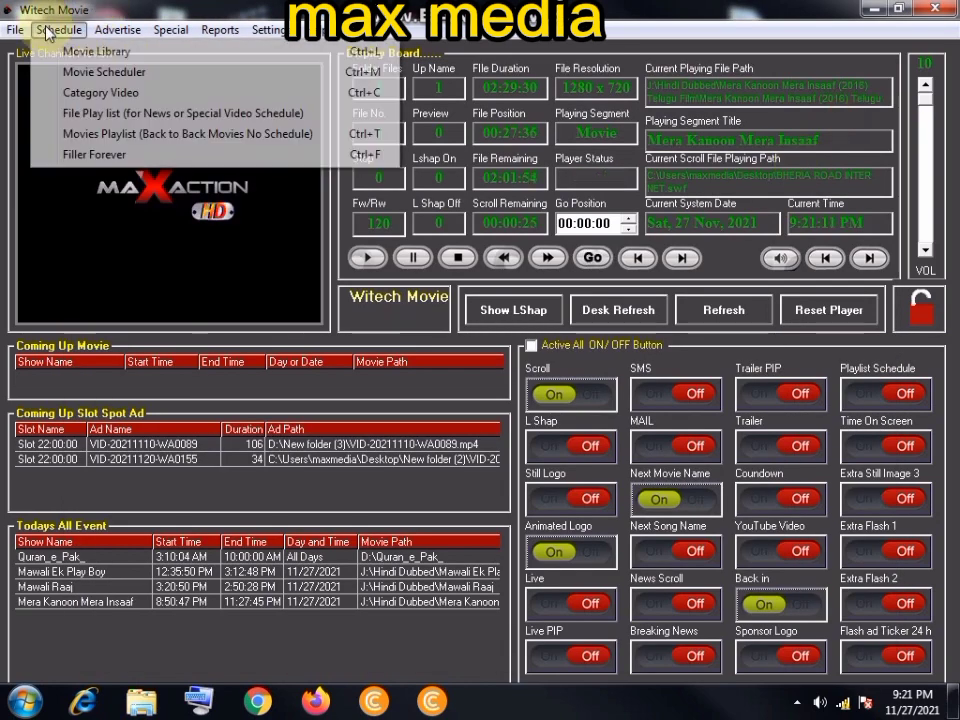
pyautogui.click(90, 92)
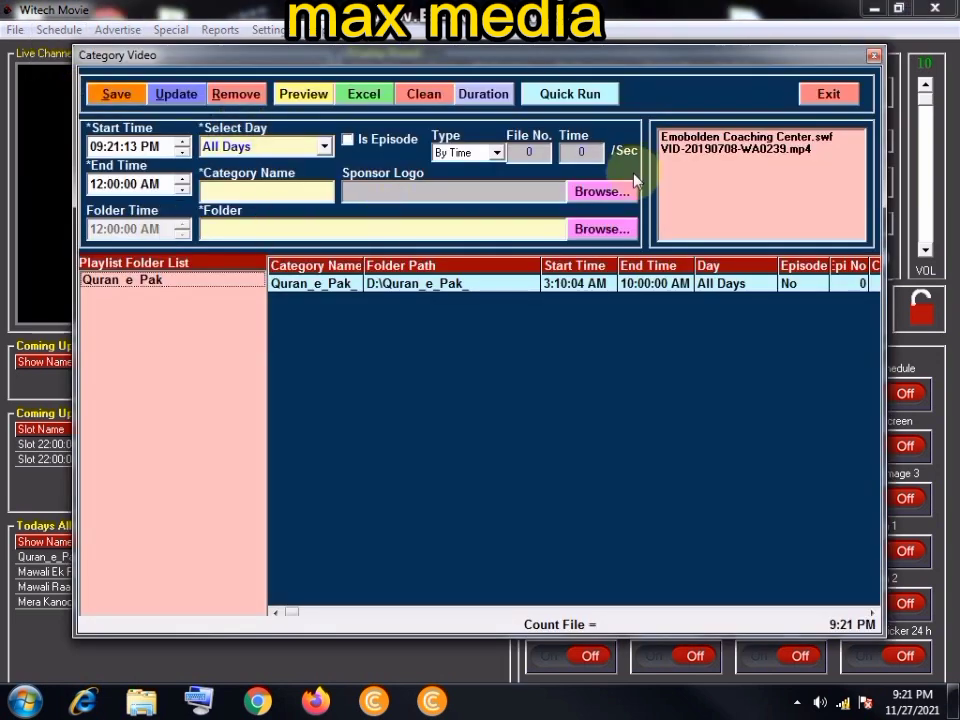
pyautogui.click(586, 231)
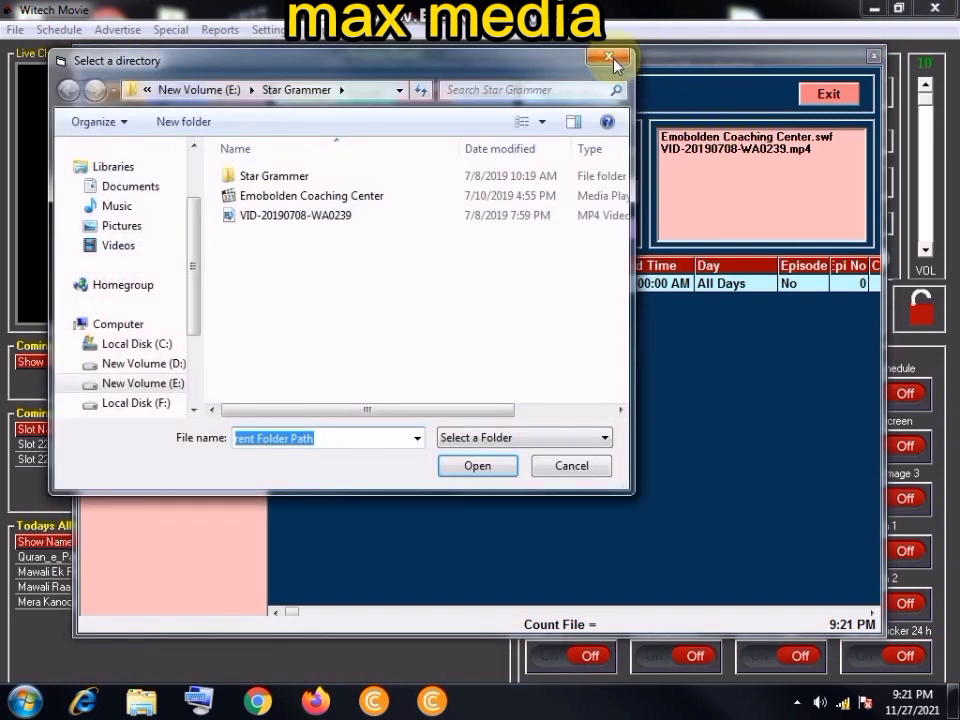
pyautogui.click(613, 59)
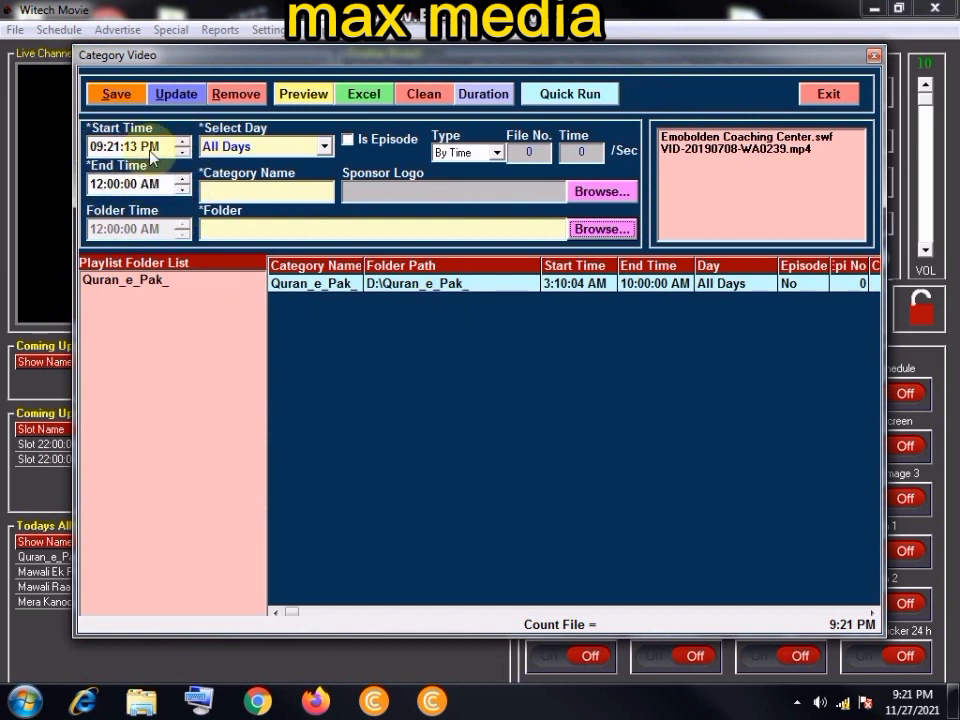
# - Set the hour of the category video start time to 05 PM, and exit the schedule without saving
pyautogui.click(99, 147)
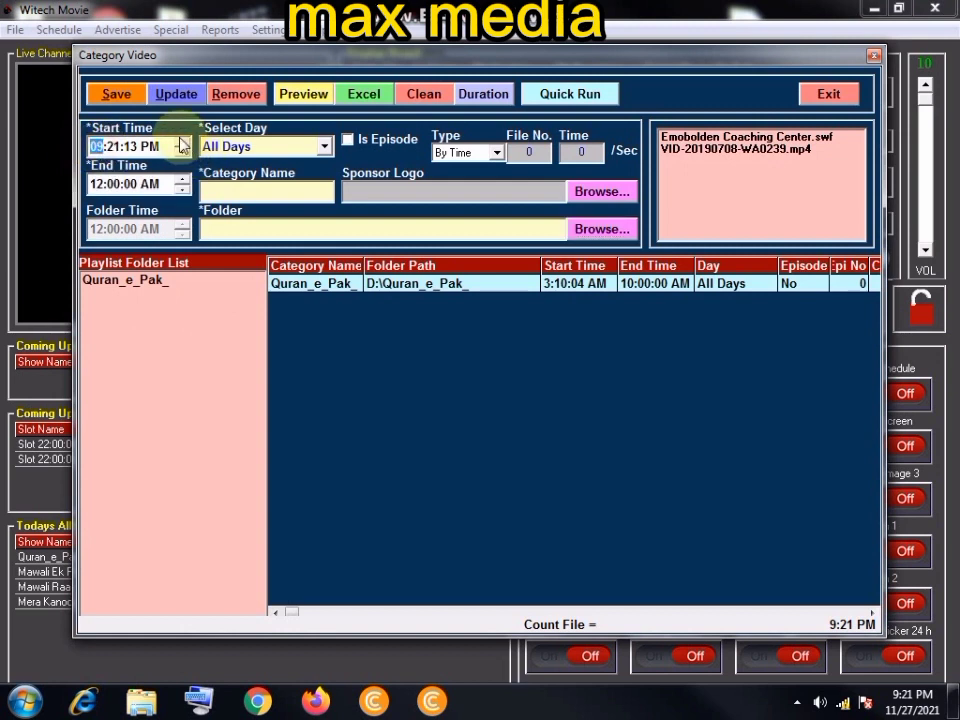
pyautogui.click(183, 152)
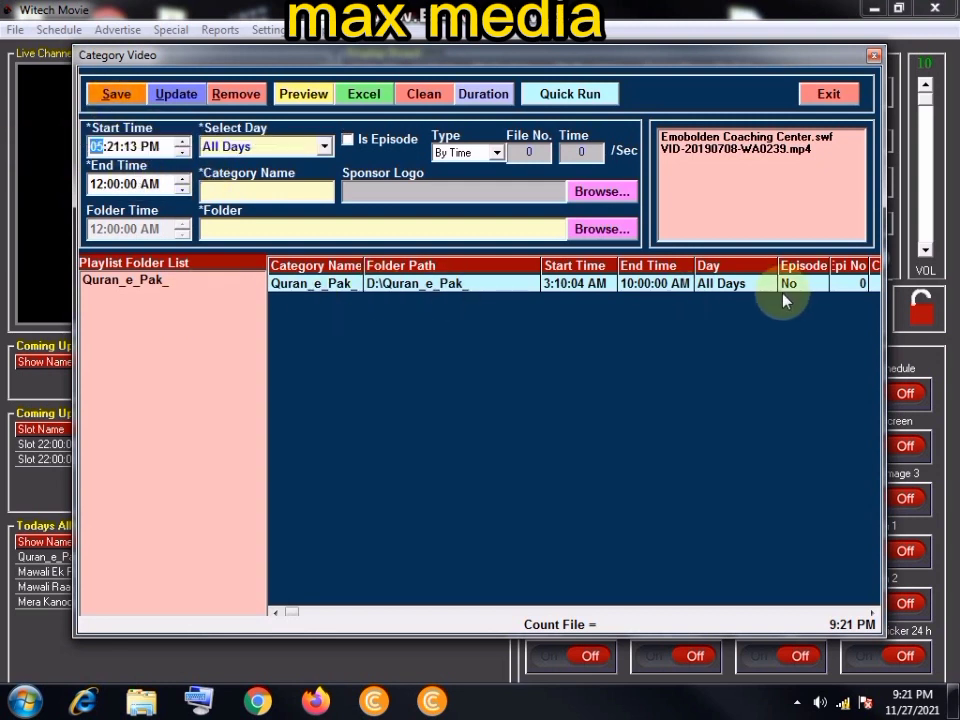
pyautogui.click(829, 98)
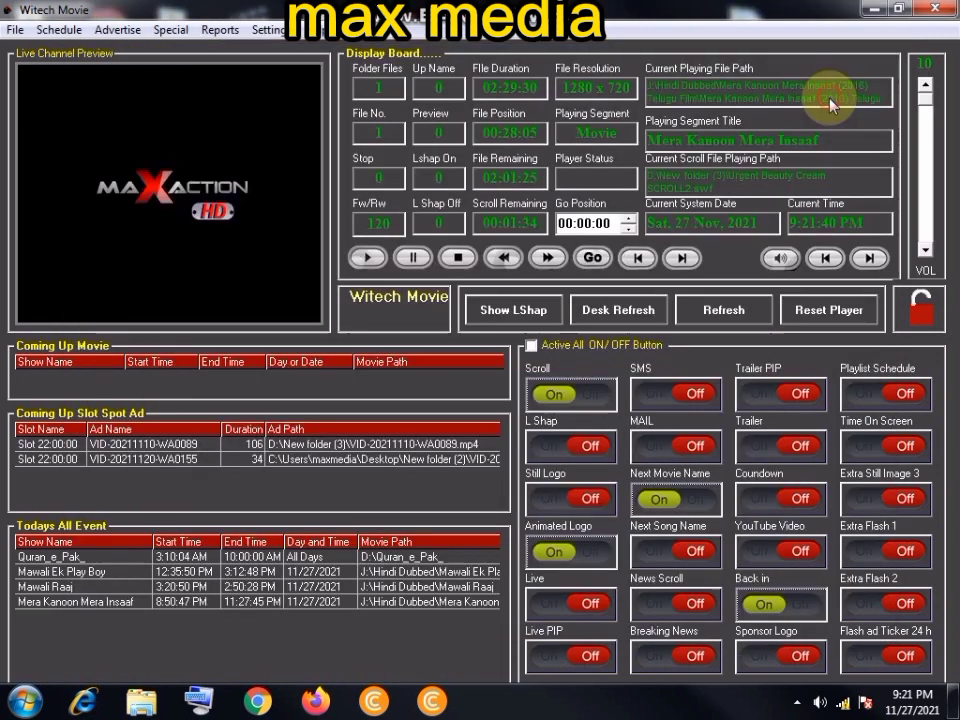
pyautogui.click(268, 30)
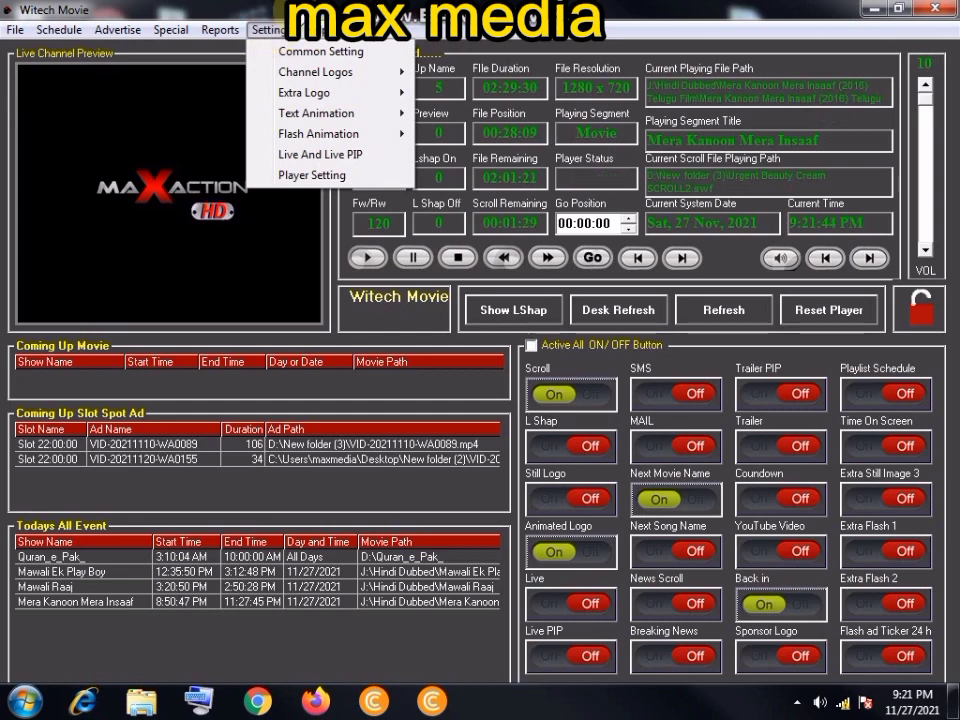
pyautogui.click(270, 30)
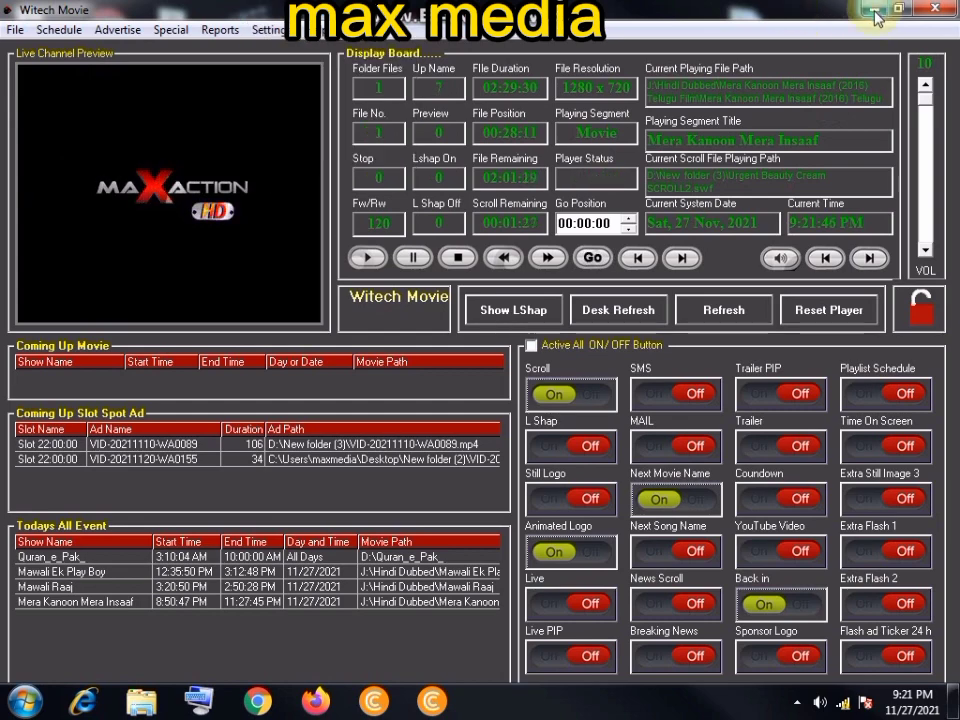
# - Minimize the playout software window and refresh the desktop
pyautogui.click(875, 12)
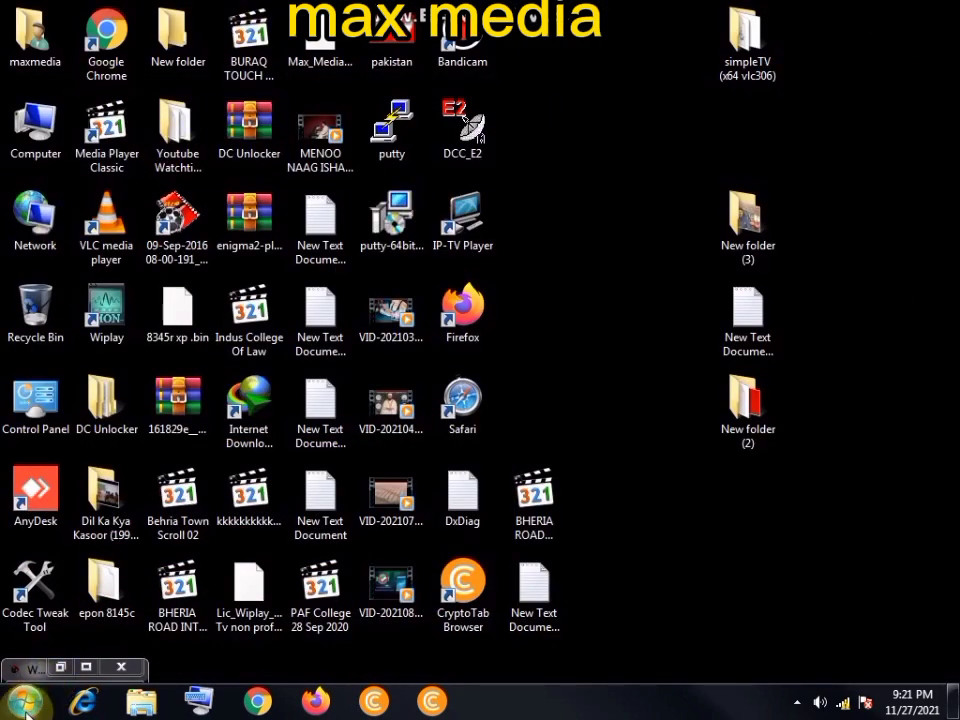
pyautogui.click(25, 705)
pyautogui.rightClick(613, 89)
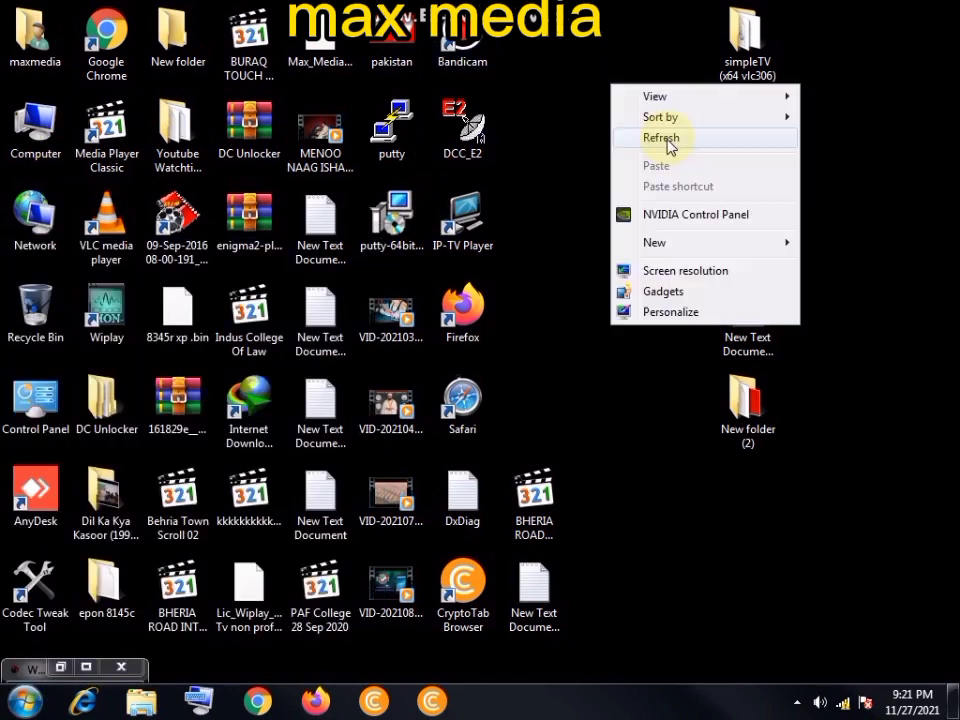
pyautogui.click(668, 143)
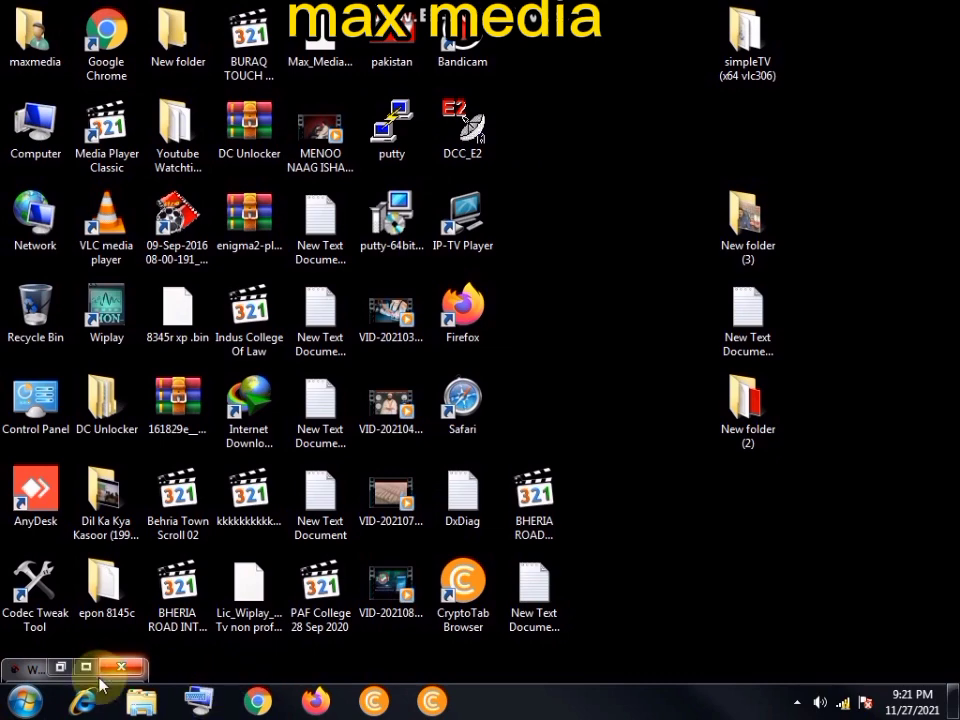
pyautogui.click(24, 703)
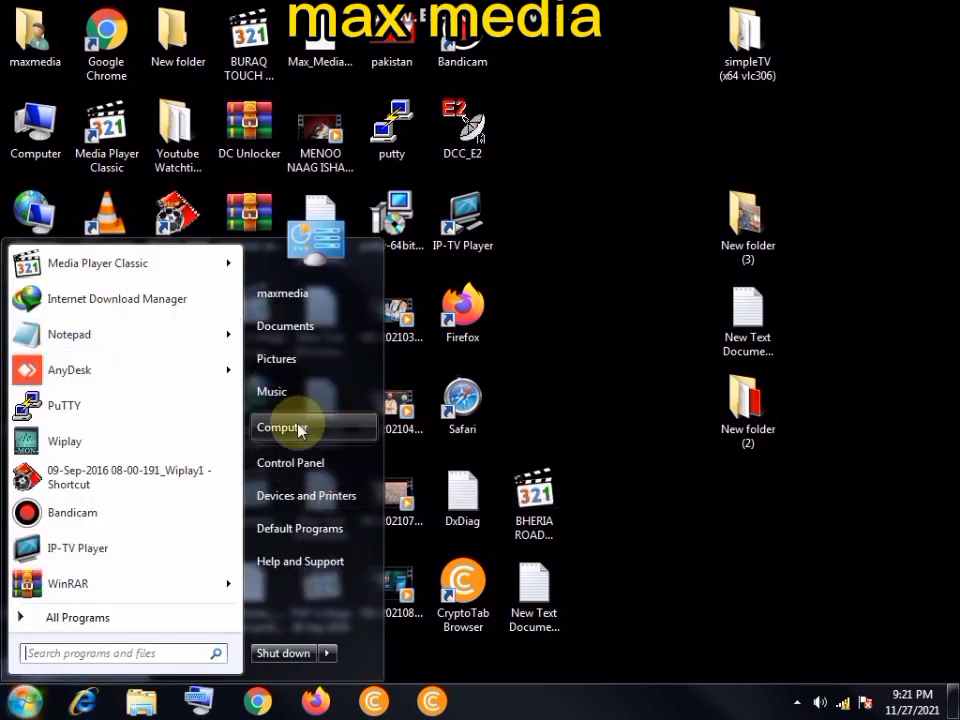
pyautogui.click(78, 548)
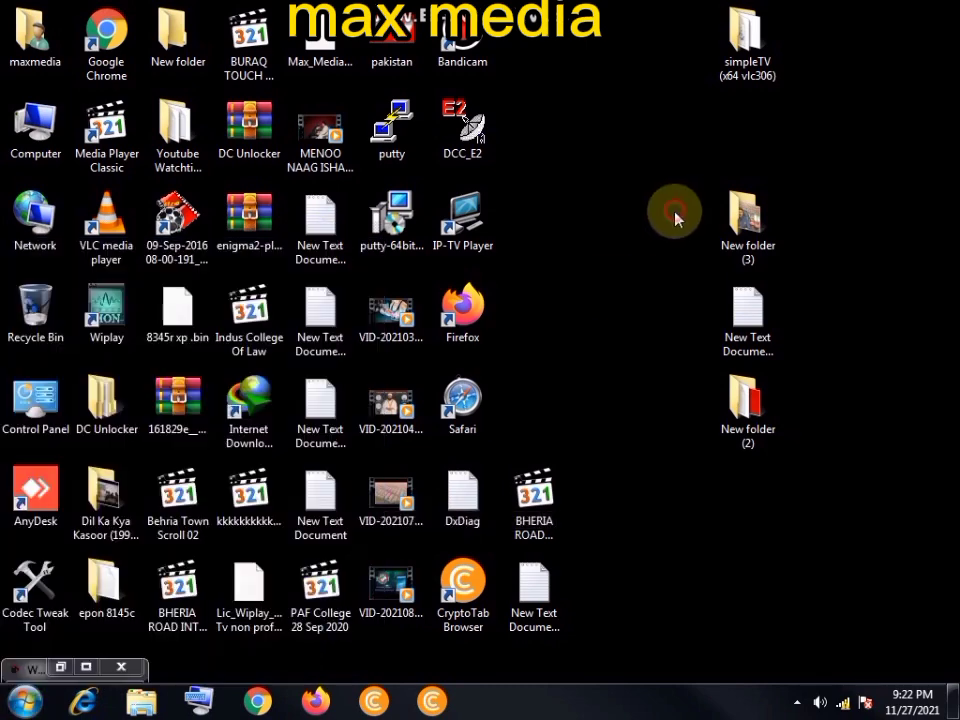
# - Open the Wiplay installation folder inside Program Files on drive C: in the file explorer
pyautogui.doubleClick(25, 38)
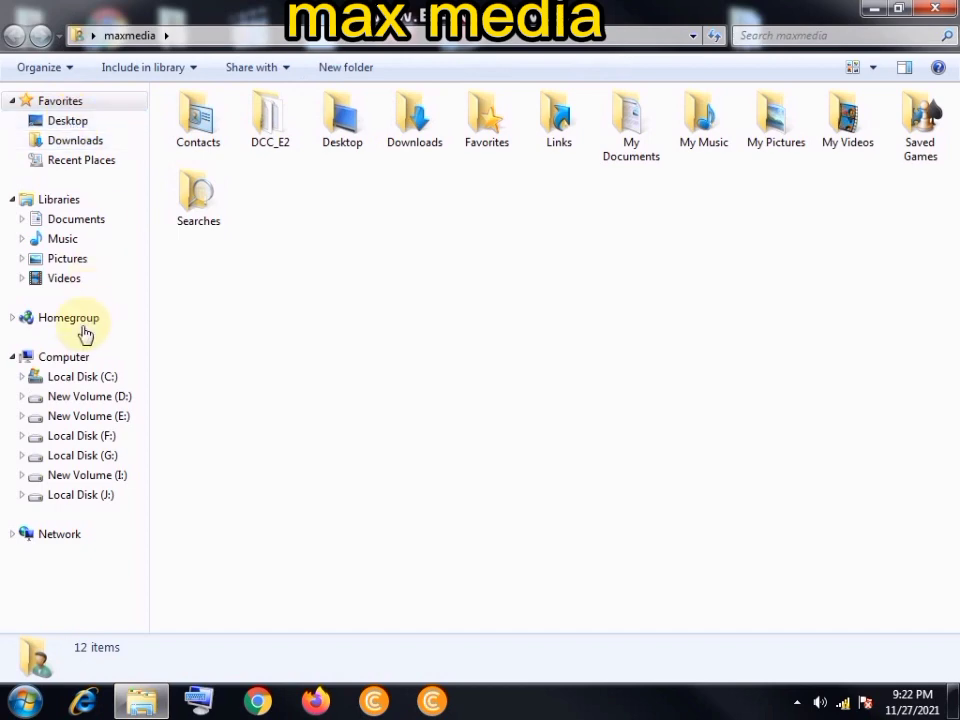
pyautogui.click(90, 377)
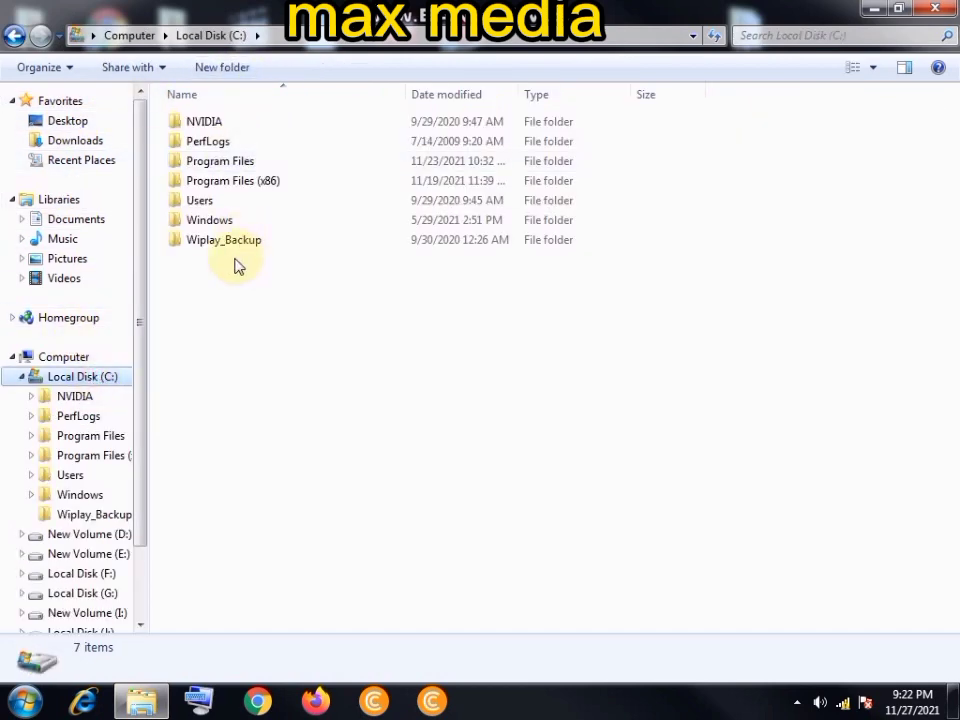
pyautogui.doubleClick(229, 163)
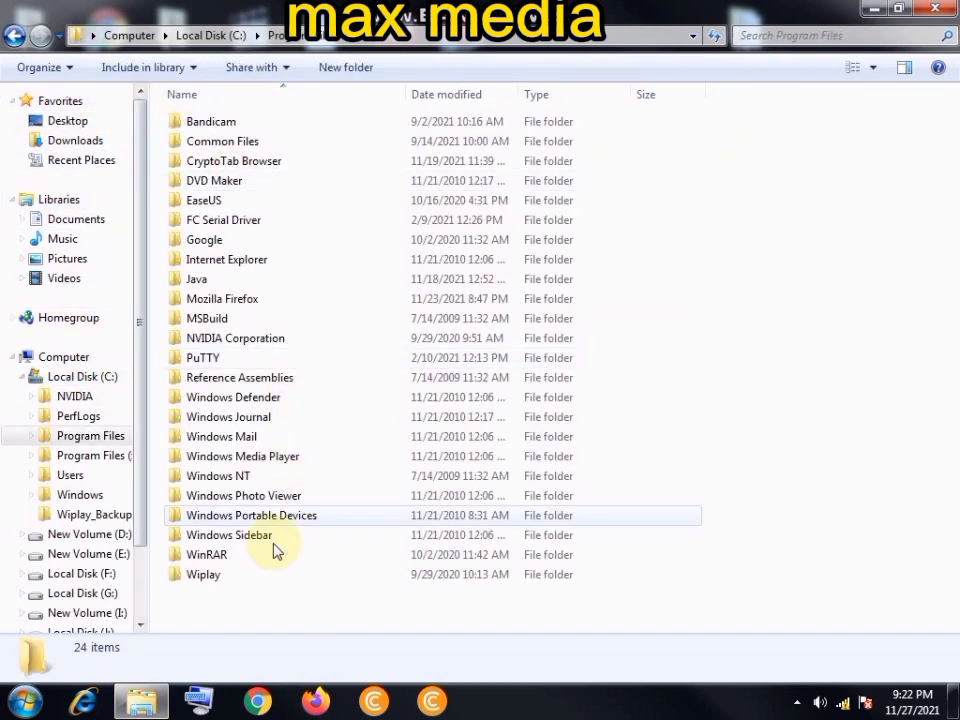
pyautogui.click(220, 574)
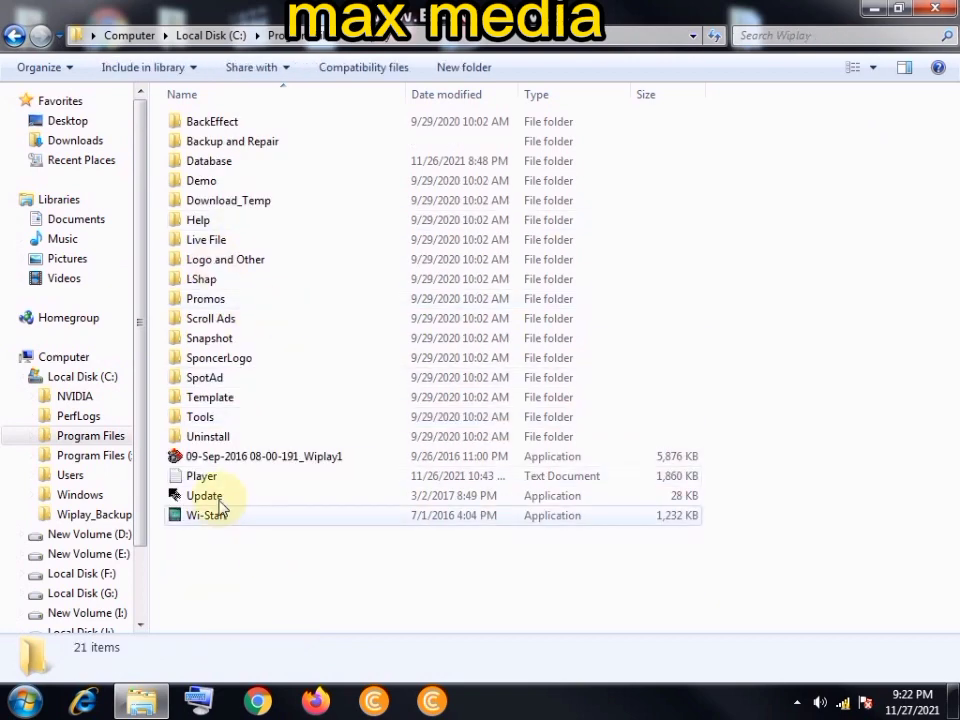
pyautogui.rightClick(255, 454)
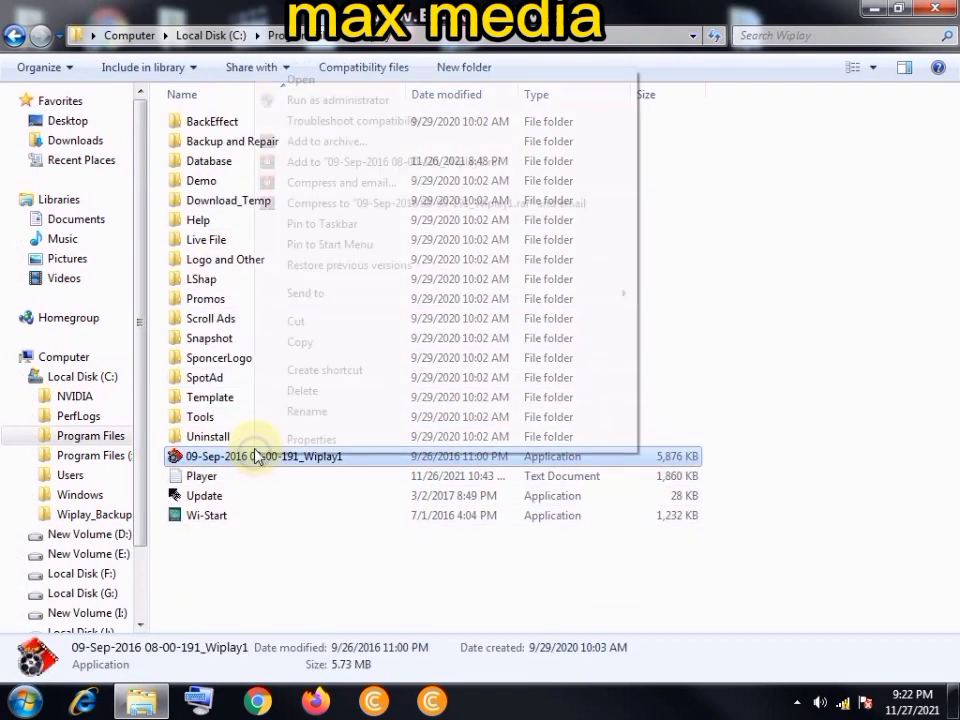
pyautogui.click(776, 216)
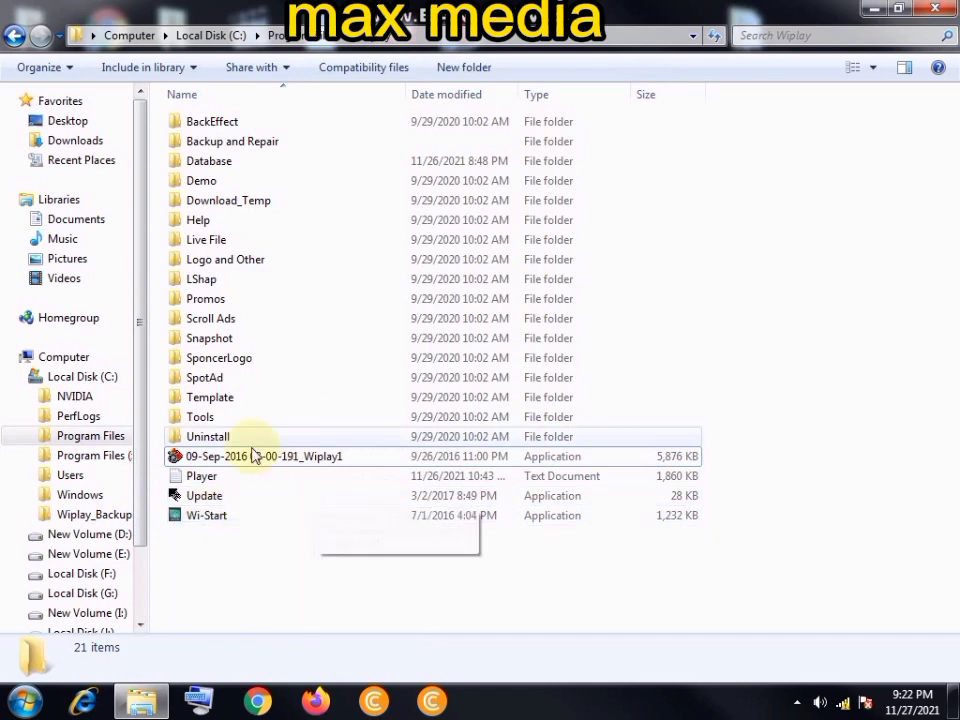
pyautogui.click(935, 8)
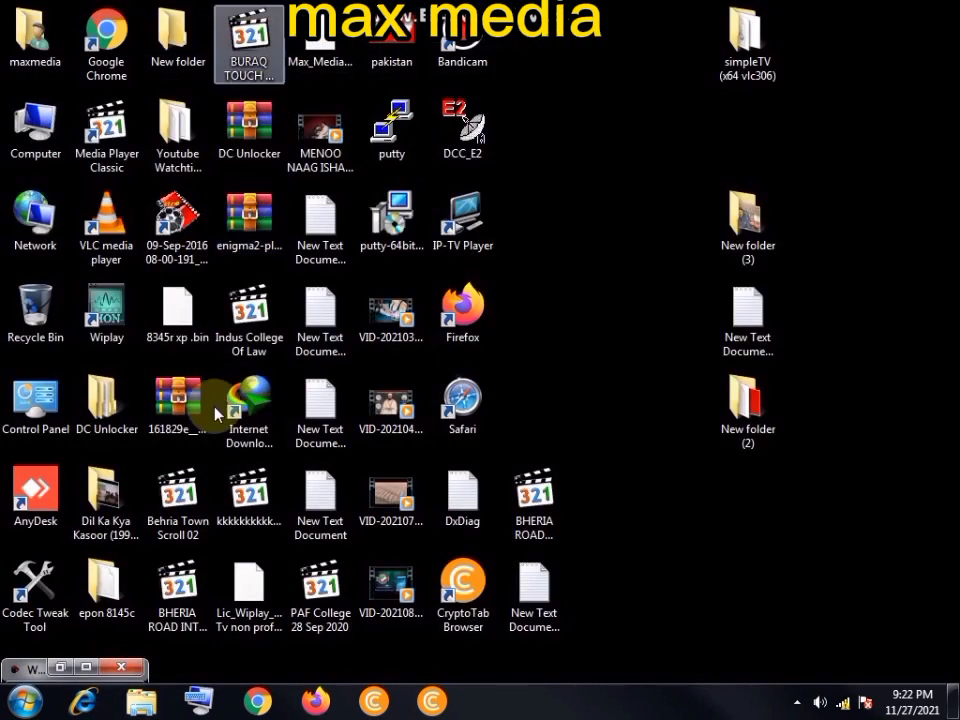
# - Refresh the desktop and bring the minimized playout software window back to full size
pyautogui.rightClick(554, 142)
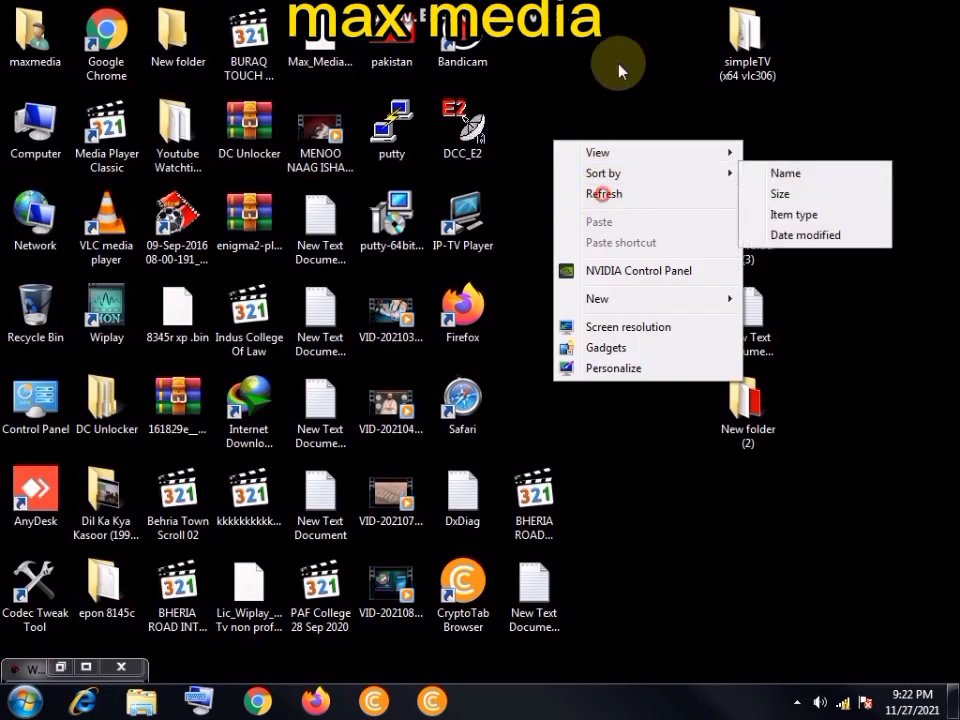
pyautogui.click(604, 194)
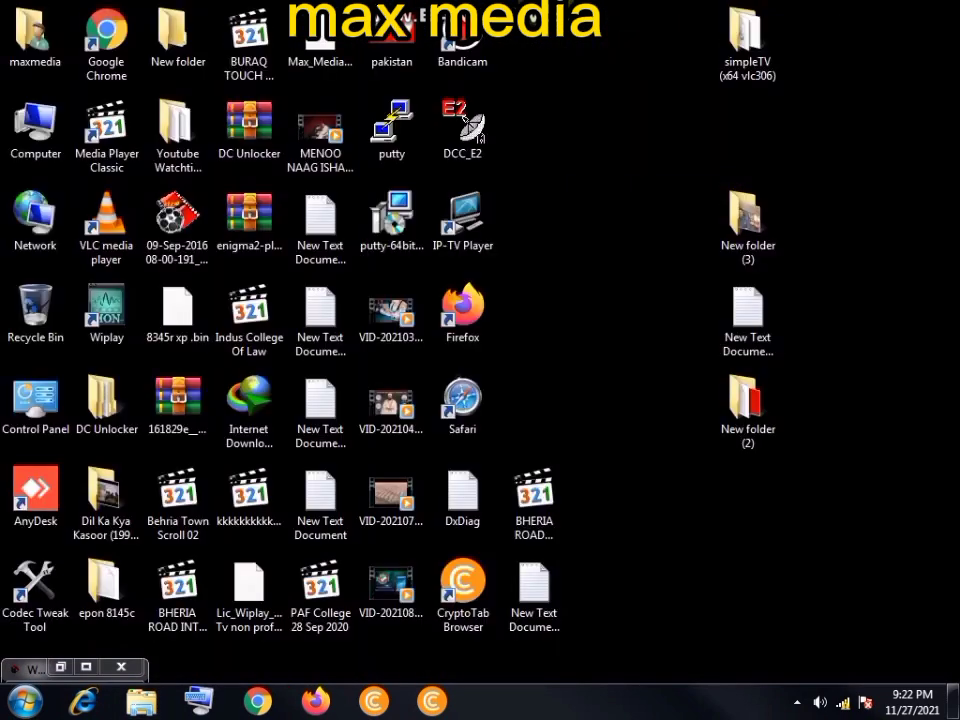
pyautogui.click(87, 668)
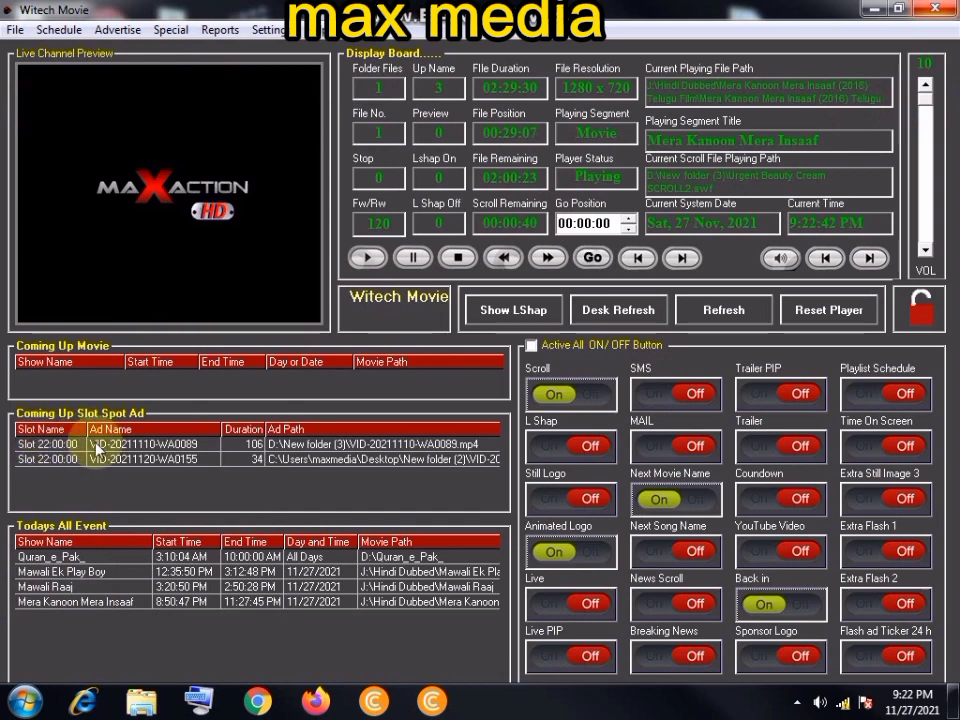
# - Minimize the playout software window and show the hidden notification area icons
pyautogui.click(876, 10)
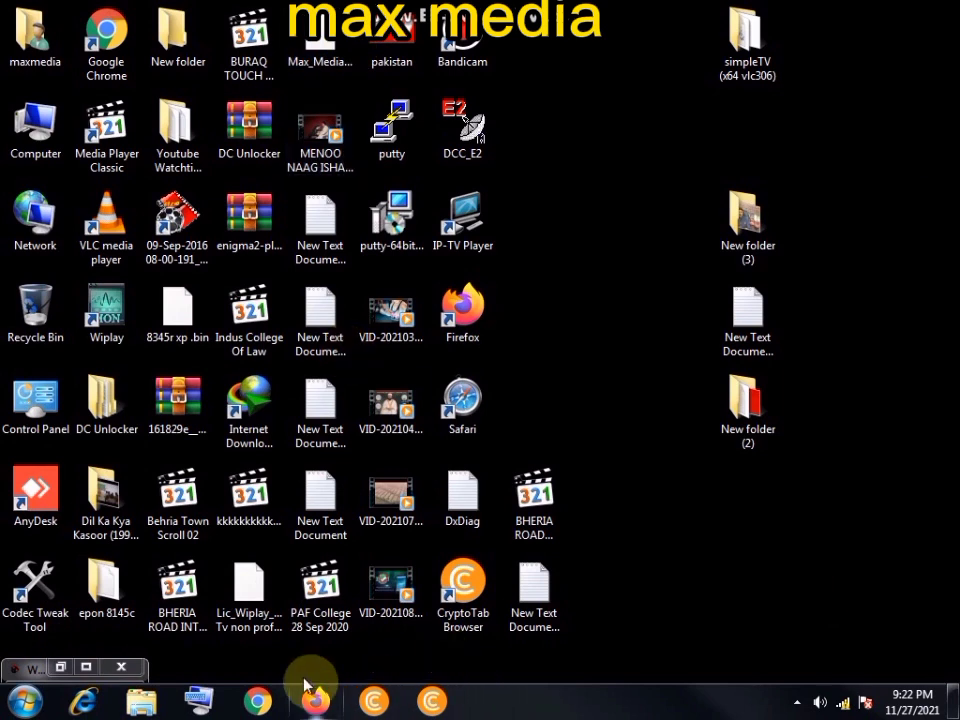
pyautogui.click(797, 703)
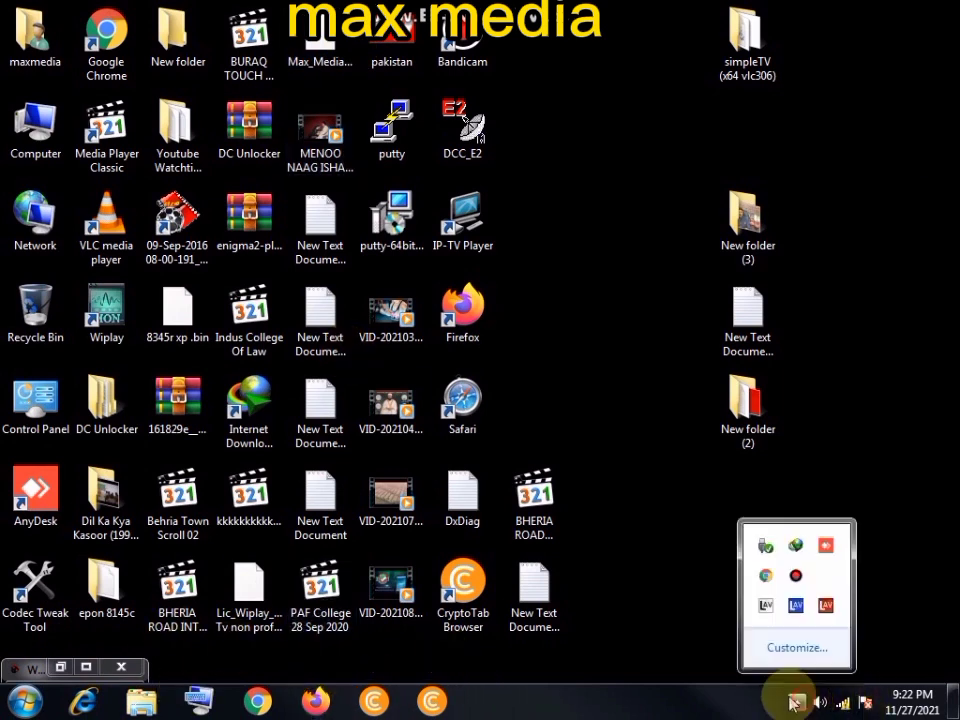